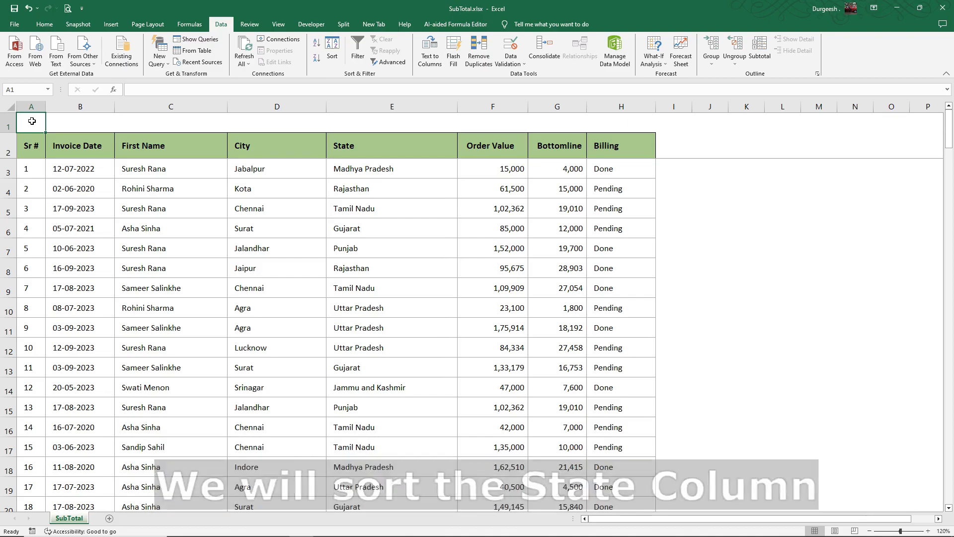
Sort the order table by the State column from A to Z
right_click(374, 171)
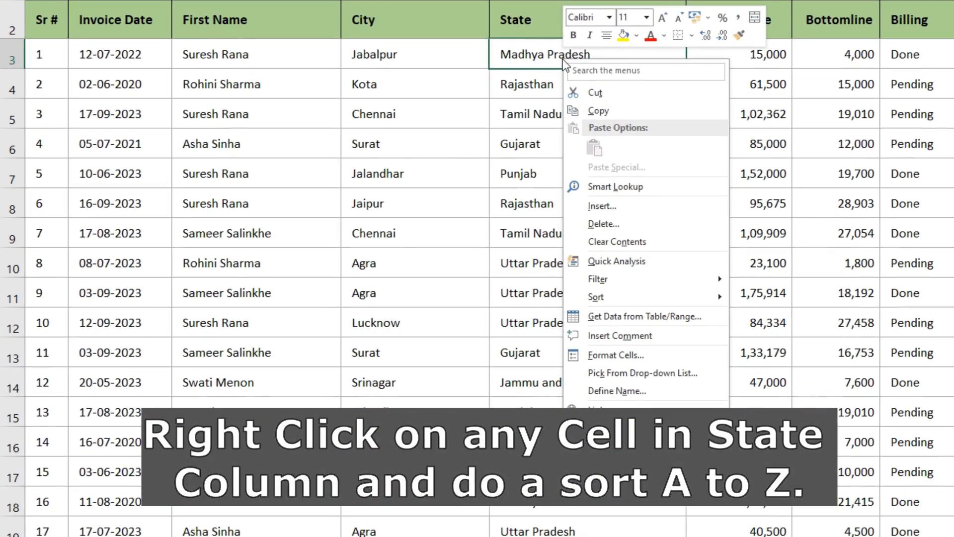
mouse_move(600, 297)
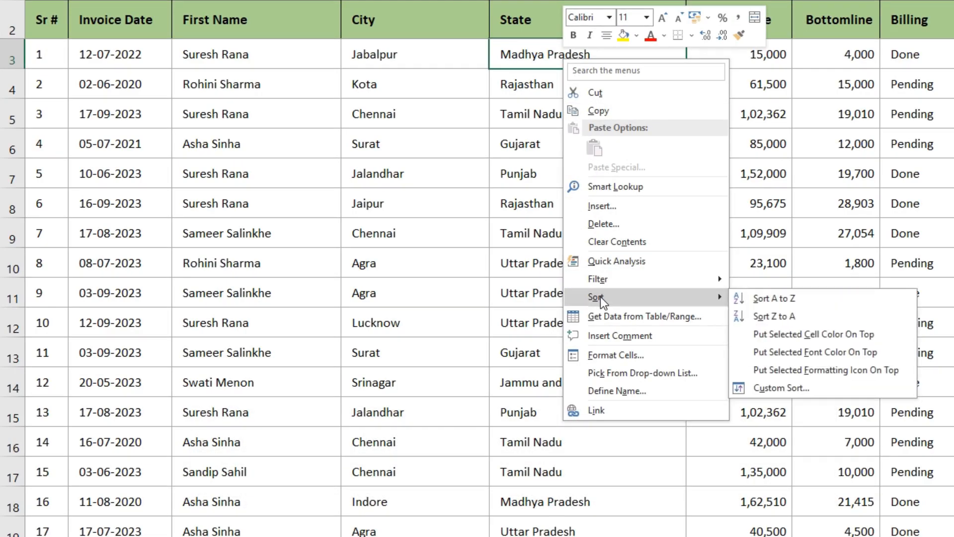
left_click(774, 298)
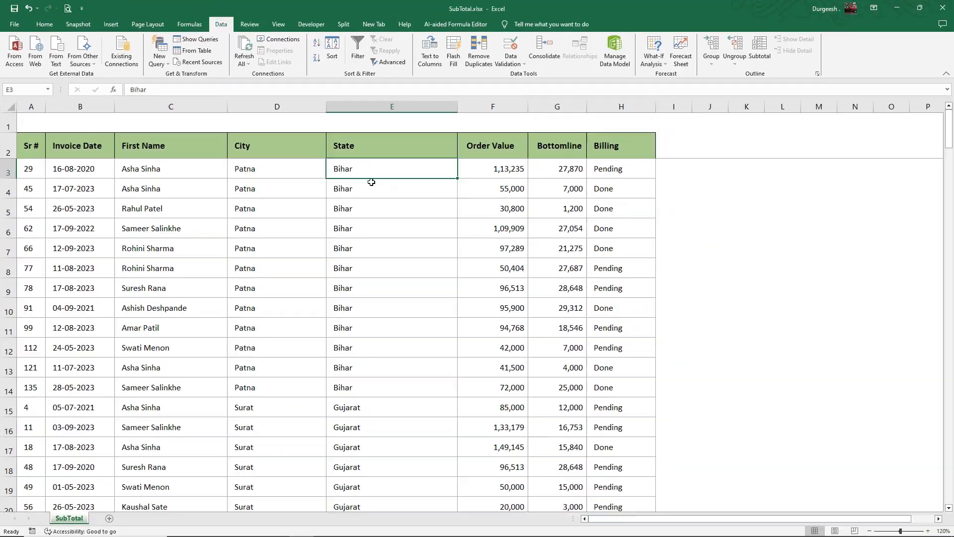
Examine how the rows are grouped by state in the sorted State column, from Bihar to Jharkhand
left_click_drag(363, 172, 383, 398)
scroll(383, 401, "down", 3)
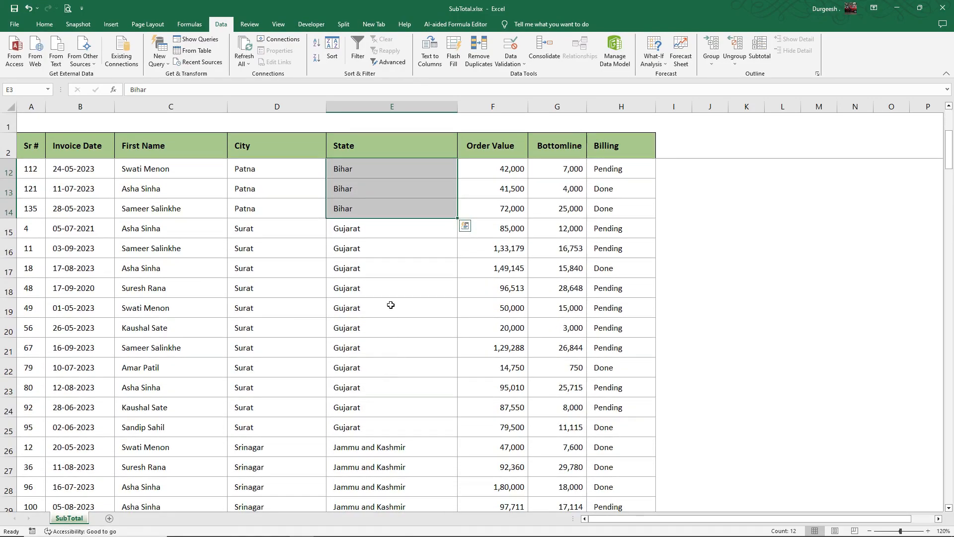
left_click_drag(388, 229, 449, 428)
scroll(437, 387, "down", 3)
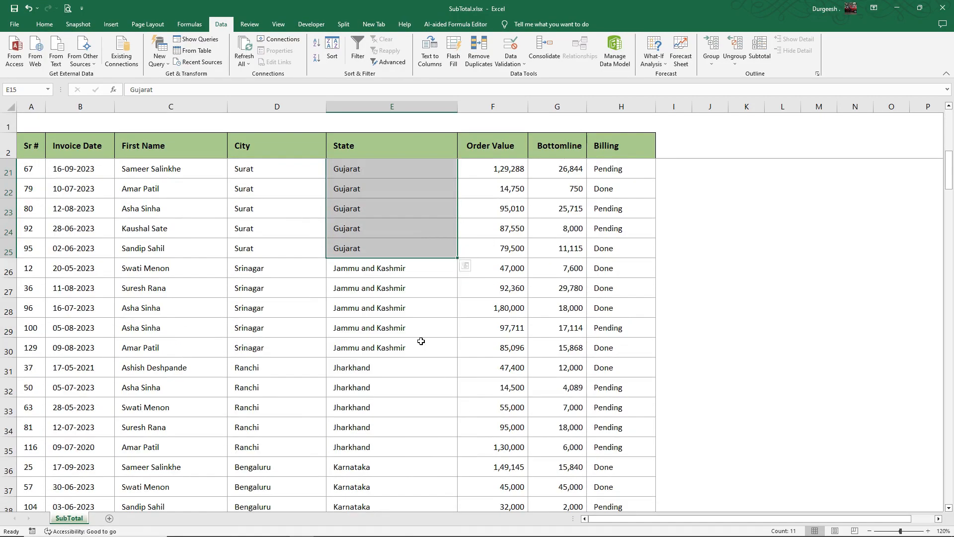
left_click_drag(401, 265, 390, 367)
left_click(364, 406)
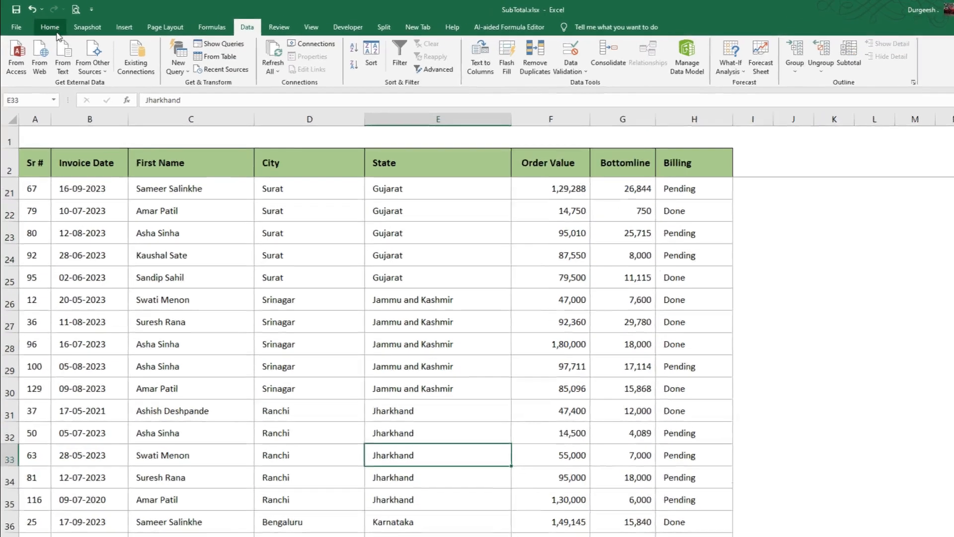
Start a Subtotal on the table, grouped at each change in State and using the Sum function
left_click(44, 24)
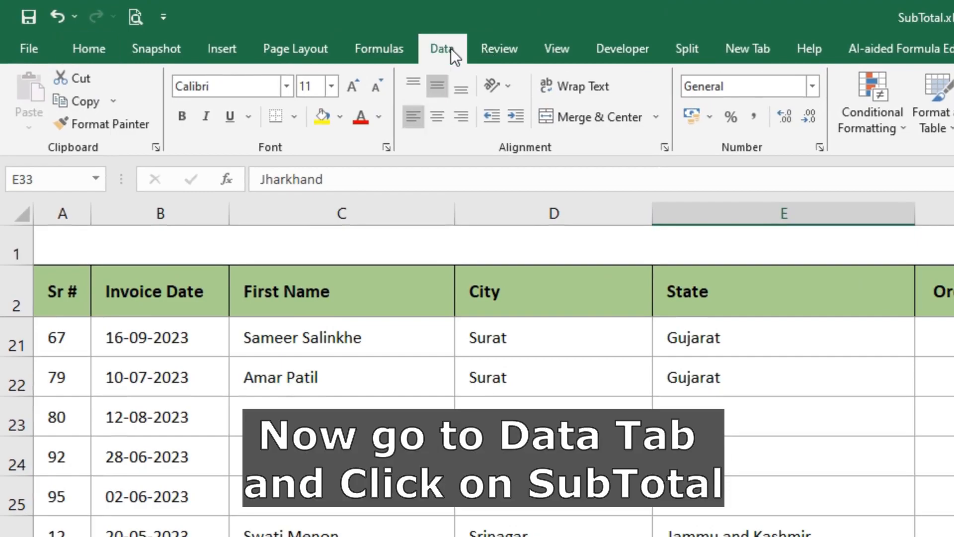
left_click(451, 49)
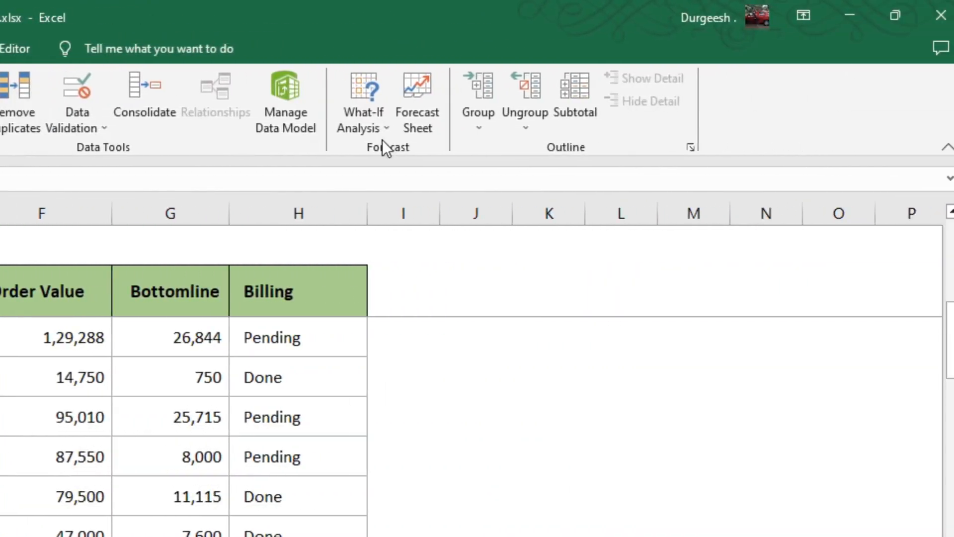
left_click(578, 110)
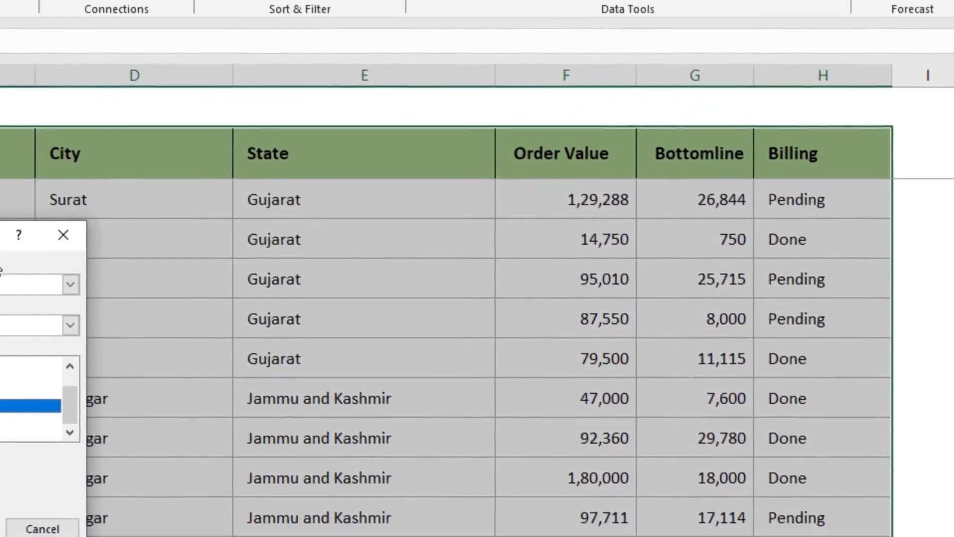
left_click(351, 169)
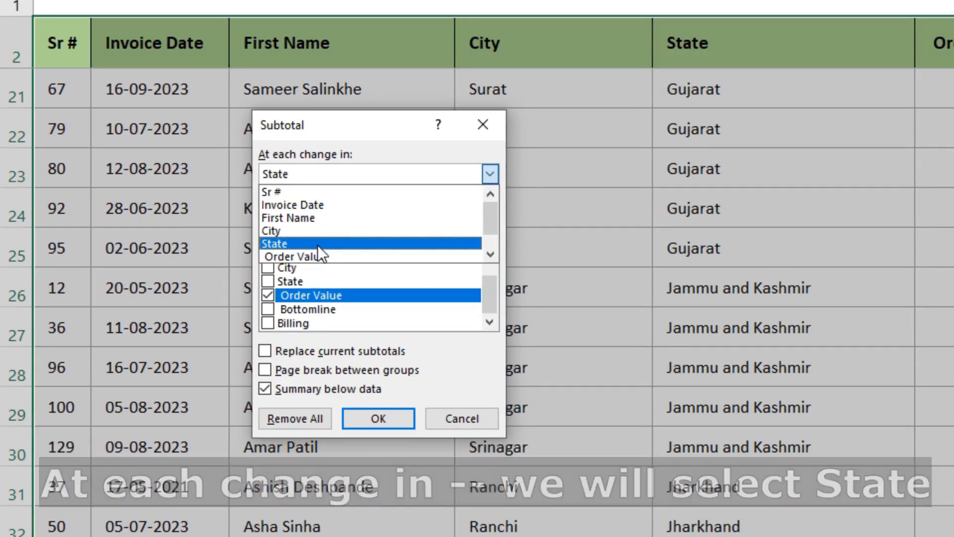
left_click(317, 243)
left_click(312, 216)
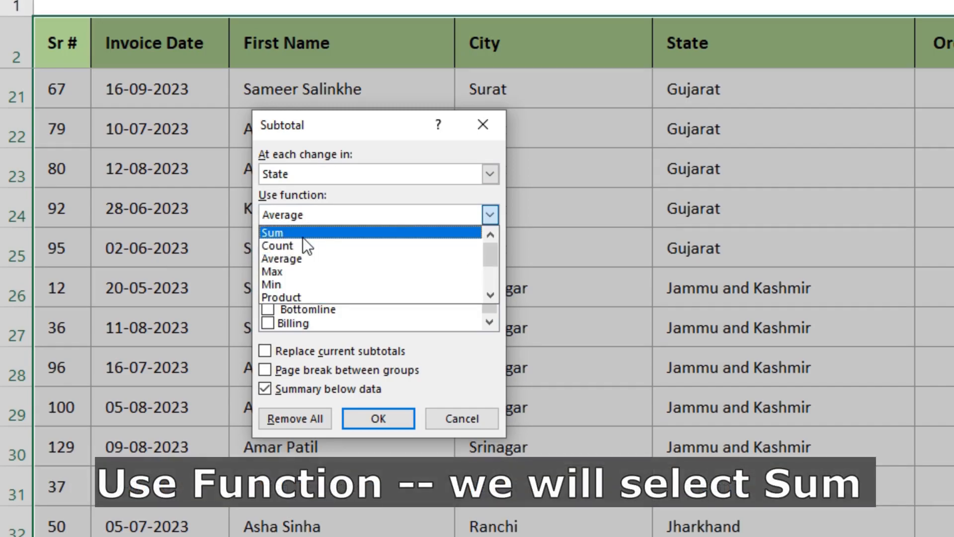
left_click(303, 237)
Add the subtotal to Order Value only, enable replacing current subtotals, and apply it
left_click(293, 297)
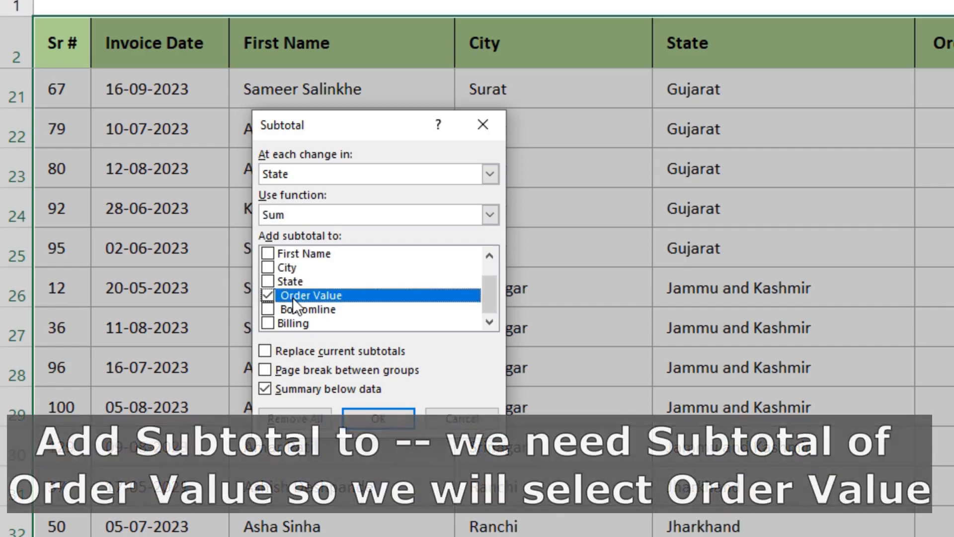
left_click(270, 314)
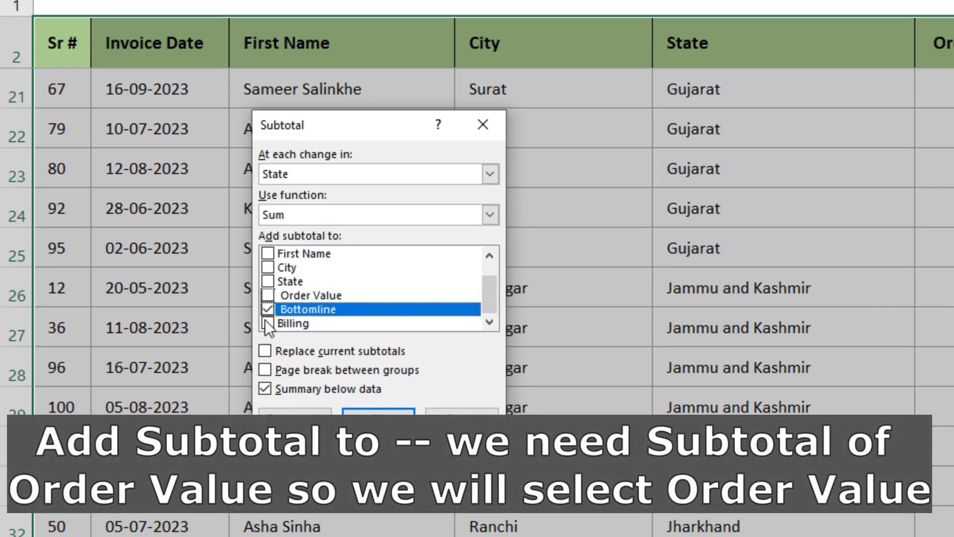
left_click(265, 324)
left_click(269, 309)
left_click(268, 323)
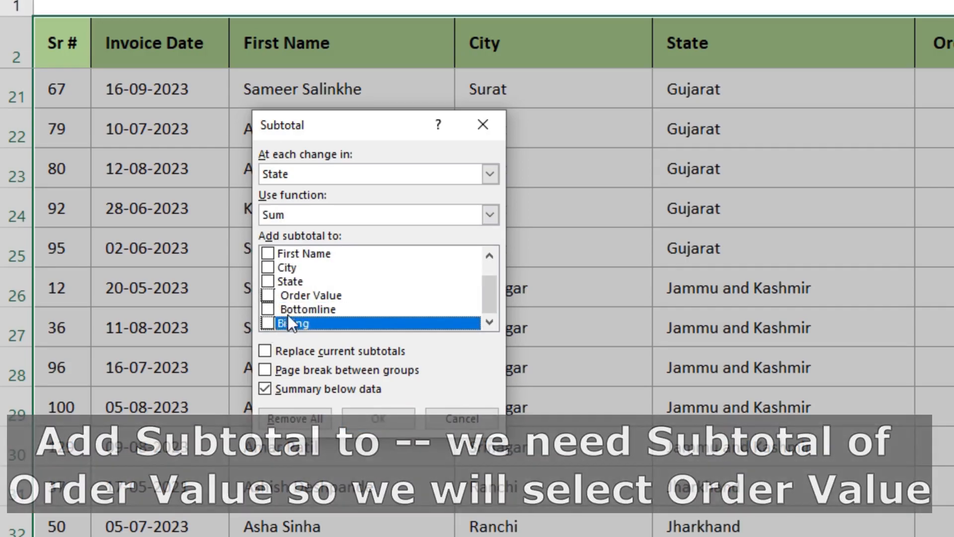
left_click(267, 297)
left_click(267, 353)
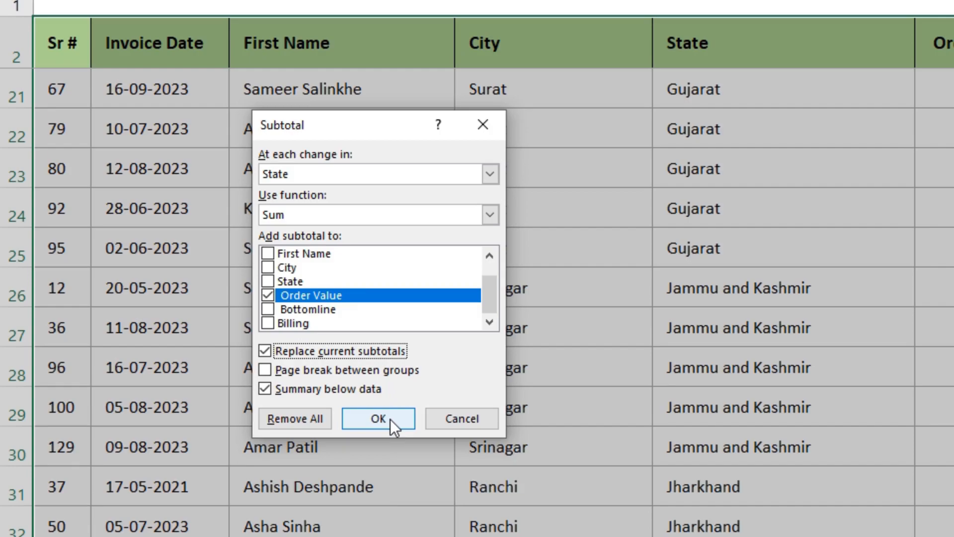
left_click(389, 419)
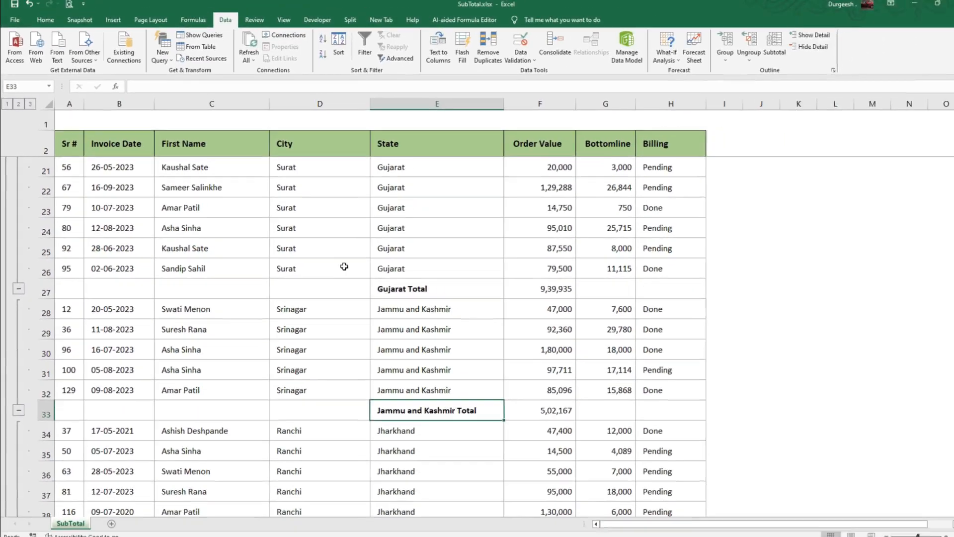
Examine the subtotal rows inserted after each state group, from Bihar through Kerala
scroll(650, 283, "up", 6)
left_click_drag(383, 175, 392, 397)
left_click(391, 404)
scroll(391, 404, "down", 4)
left_click(391, 403)
scroll(392, 404, "down", 2)
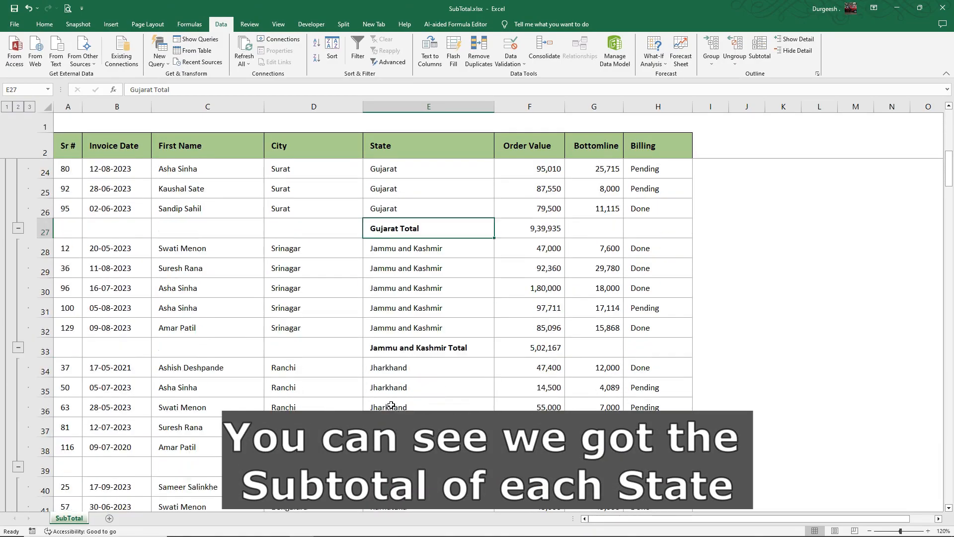
scroll(391, 404, "down", 2)
left_click(405, 293)
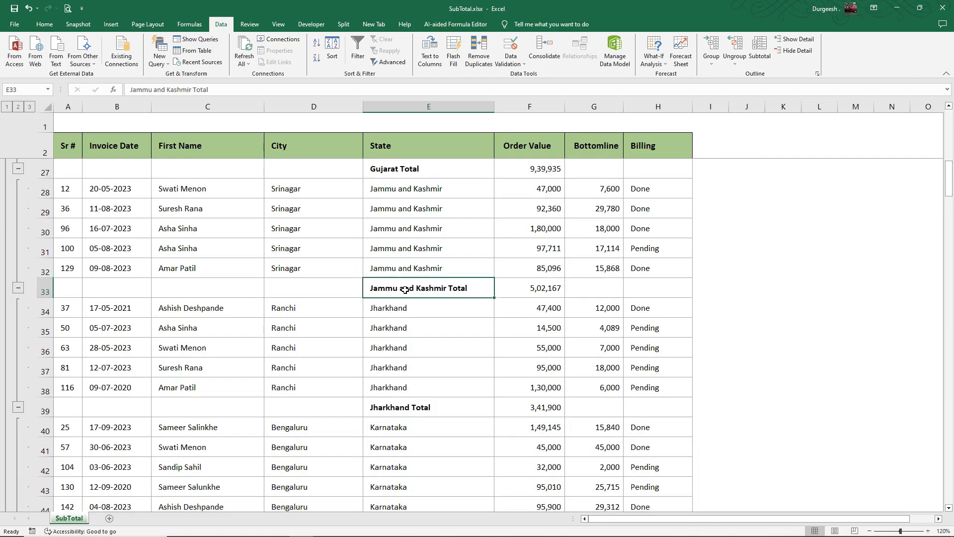
left_click(406, 405)
scroll(405, 402, "down", 3)
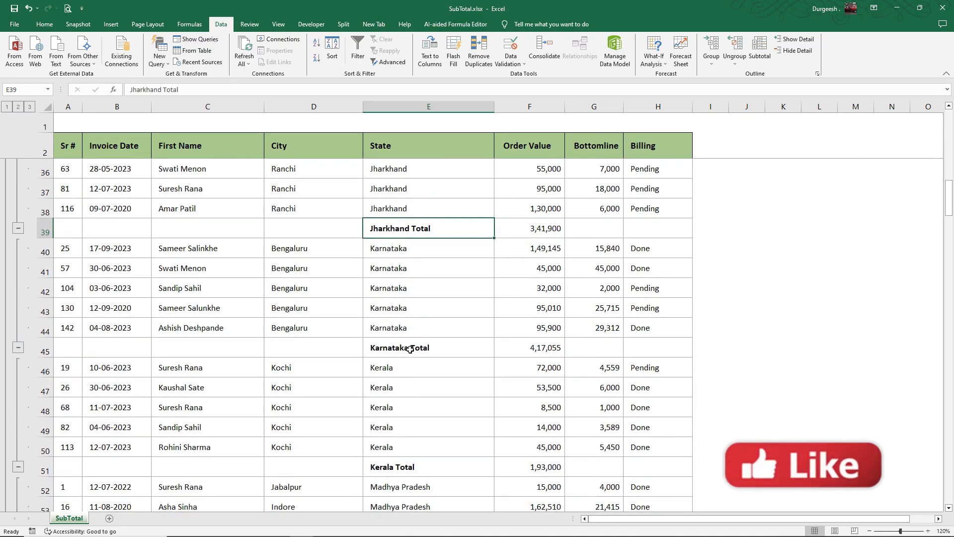
left_click(410, 349)
left_click(397, 464)
Examine the Madhya Pradesh, Maharashtra and Punjab subtotal rows, and return to the State column's header
scroll(462, 445, "down", 7)
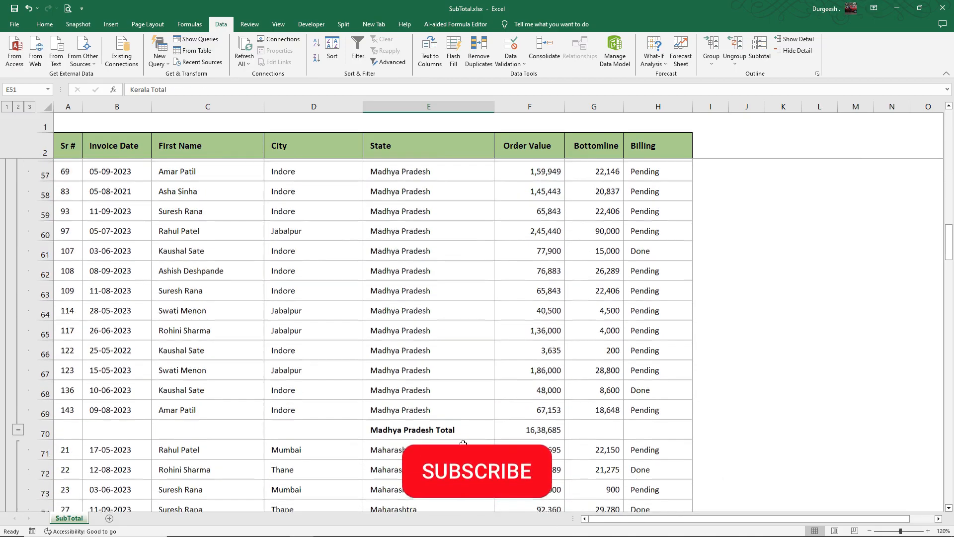
left_click(418, 432)
scroll(420, 422, "down", 5)
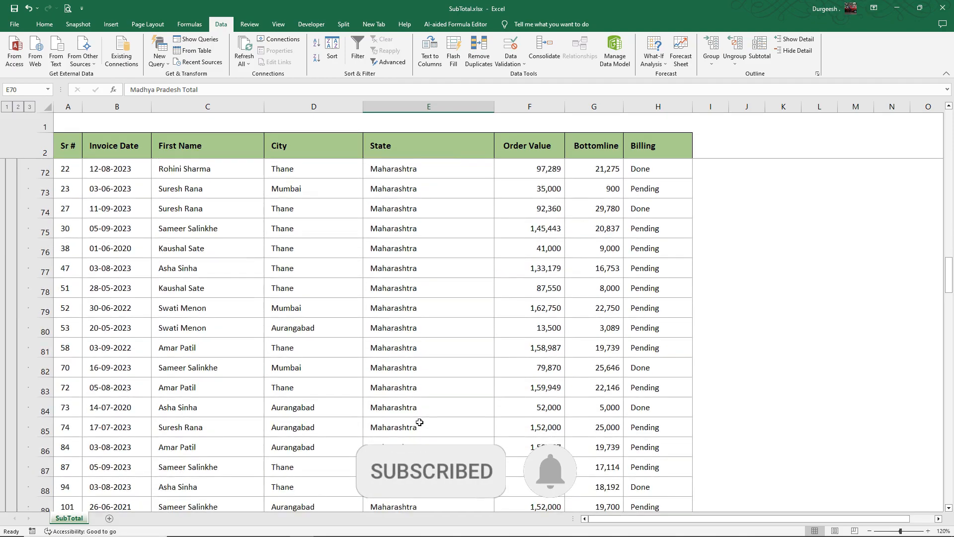
scroll(420, 422, "down", 4)
left_click(444, 347)
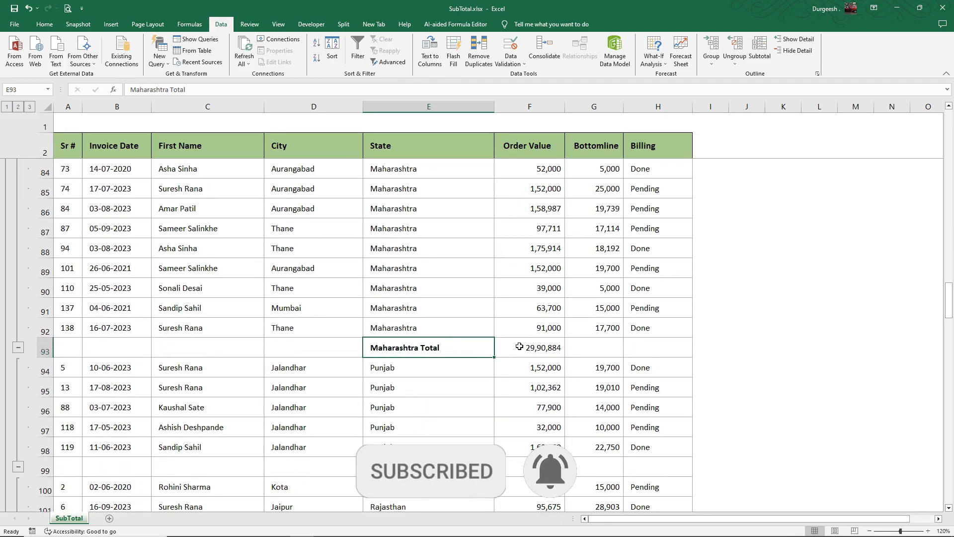
left_click_drag(519, 346, 458, 345)
scroll(459, 348, "down", 2)
left_click_drag(446, 290, 530, 289)
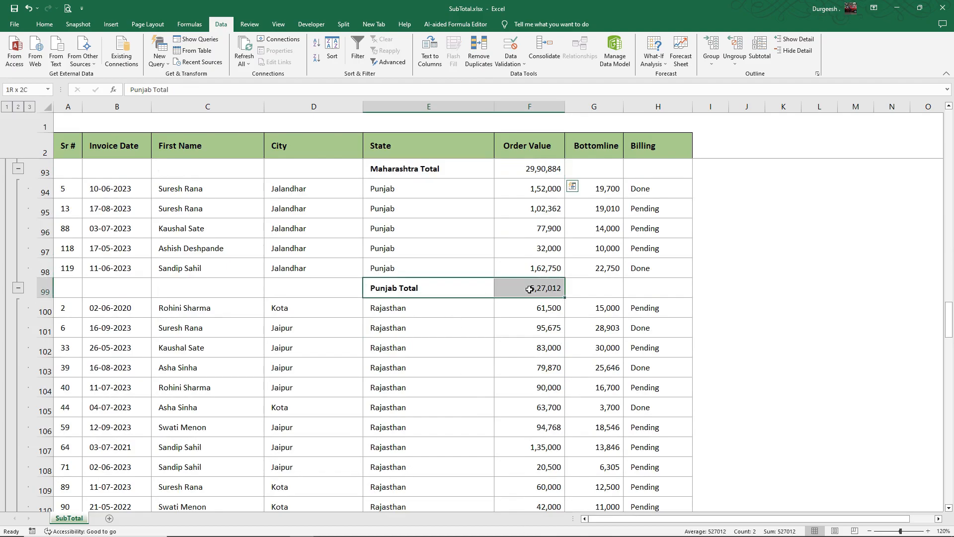
left_click(403, 351)
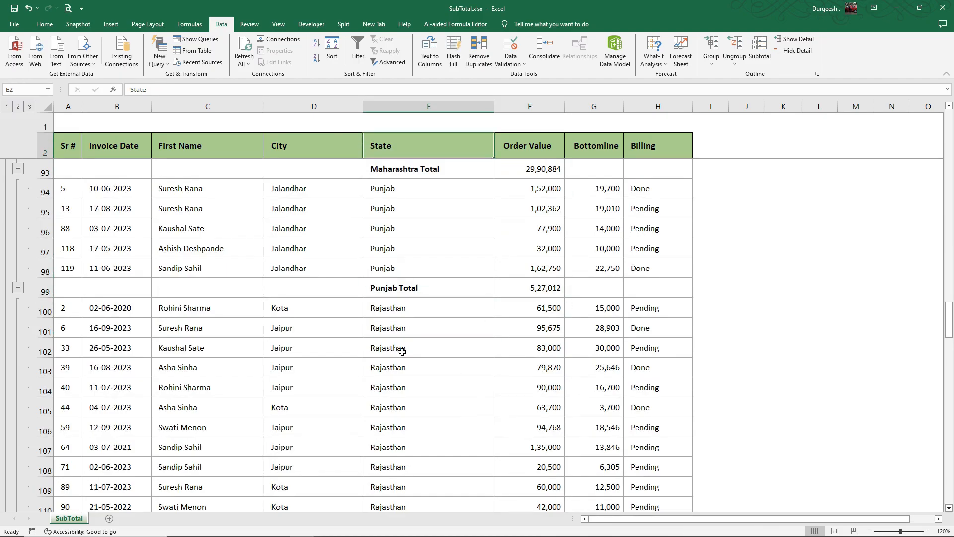
key("ctrl+Up")
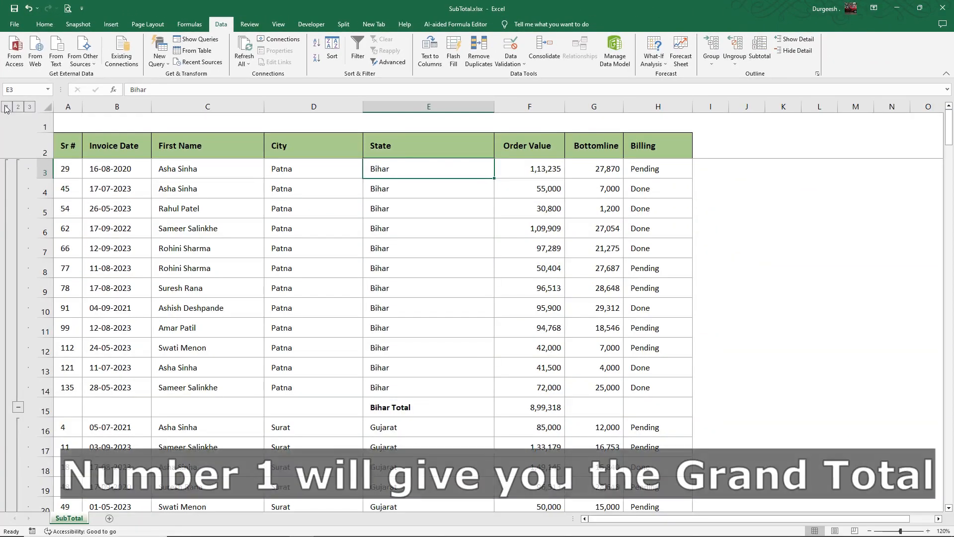
Collapse the outline to level 1 and examine the Grand Total row for Order Value
left_click(7, 114)
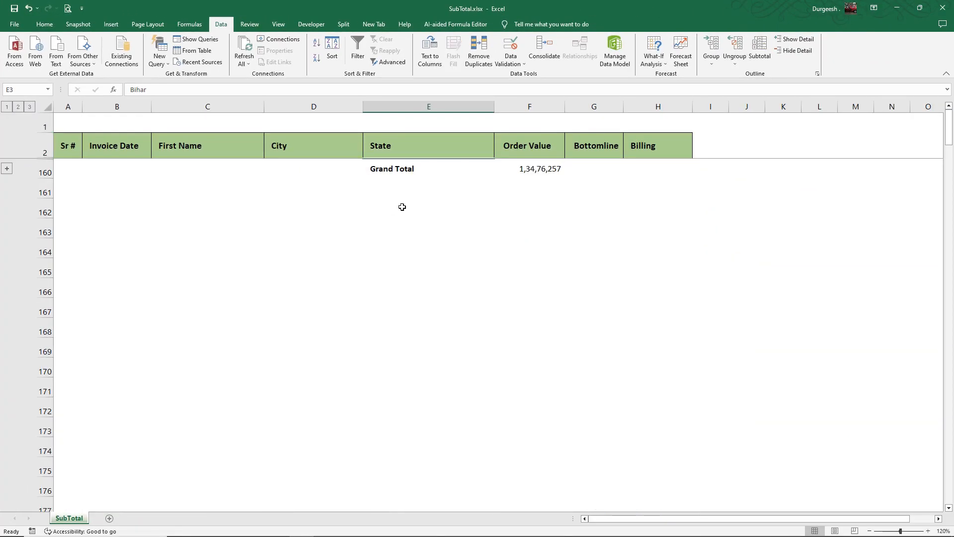
left_click_drag(390, 170, 531, 171)
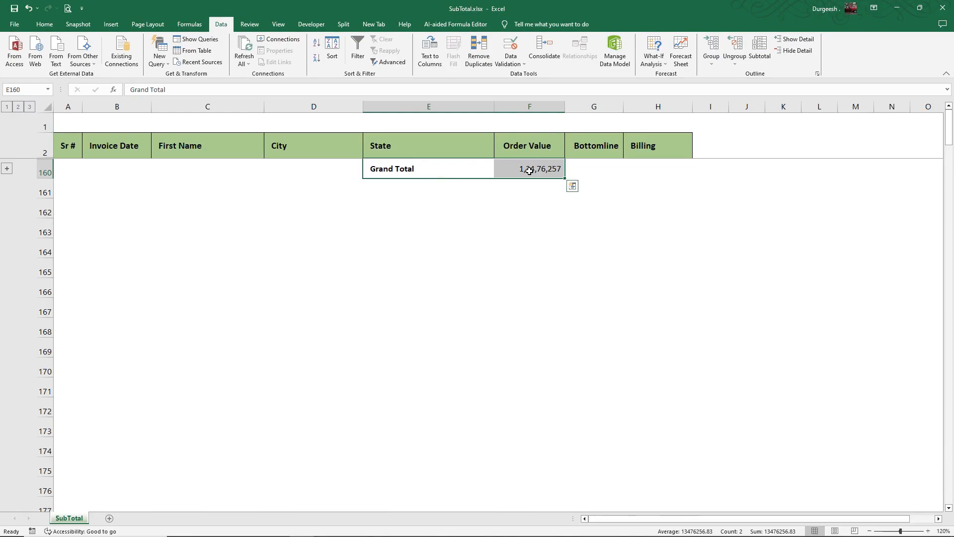
scroll(397, 216, "down", 5)
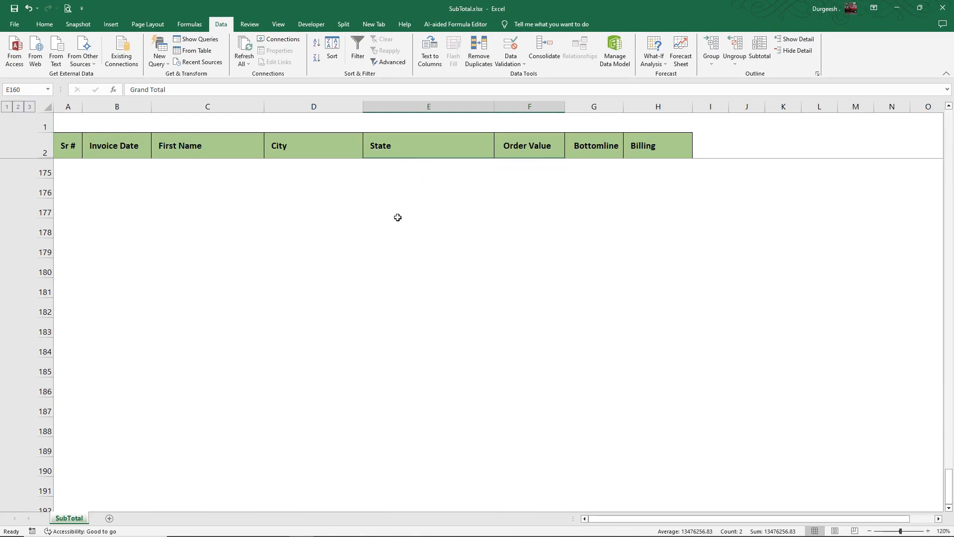
scroll(398, 217, "up", 5)
left_click(270, 169)
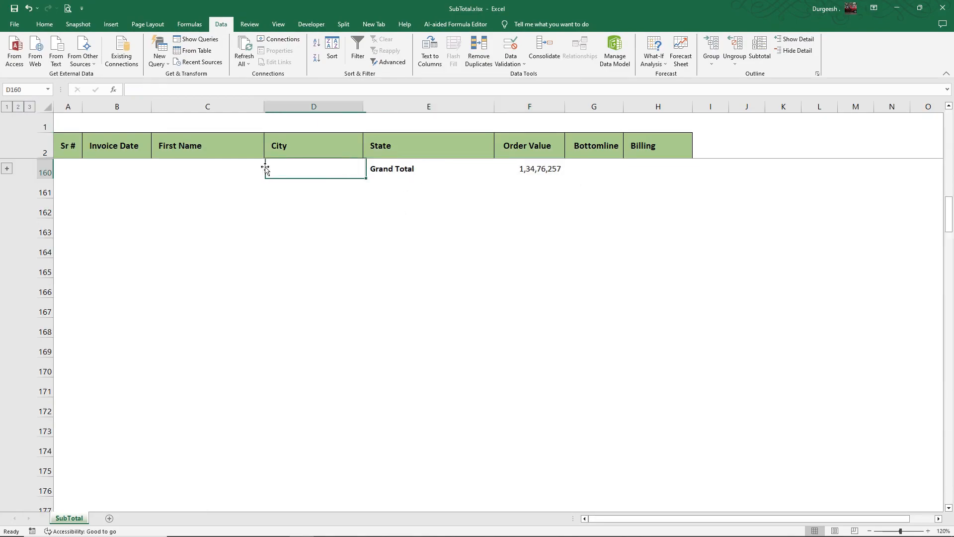
Show outline level 2 and review each state's subtotal together with the Grand Total row
left_click(18, 107)
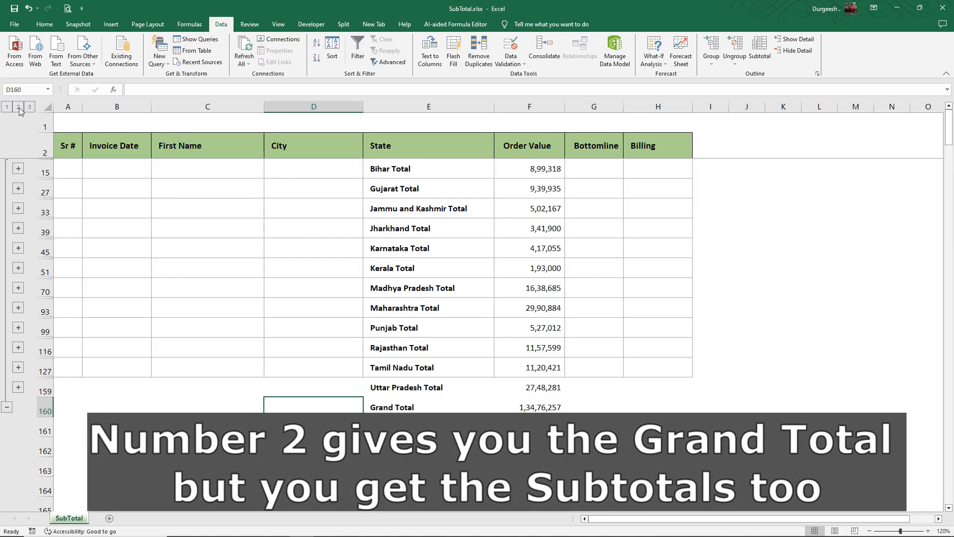
left_click(404, 168)
left_click(405, 189)
left_click(407, 211)
left_click(405, 230)
left_click(402, 249)
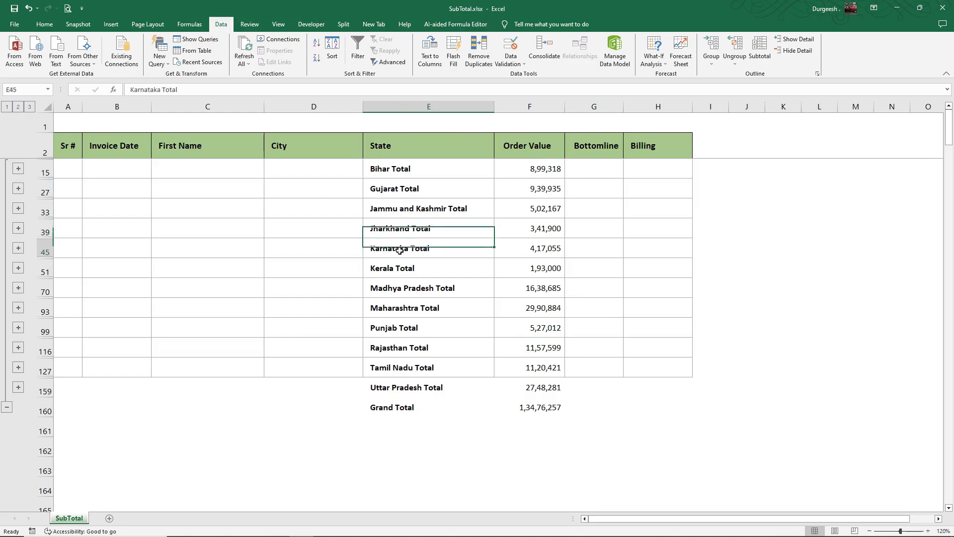
left_click(401, 268)
left_click(400, 289)
left_click(397, 308)
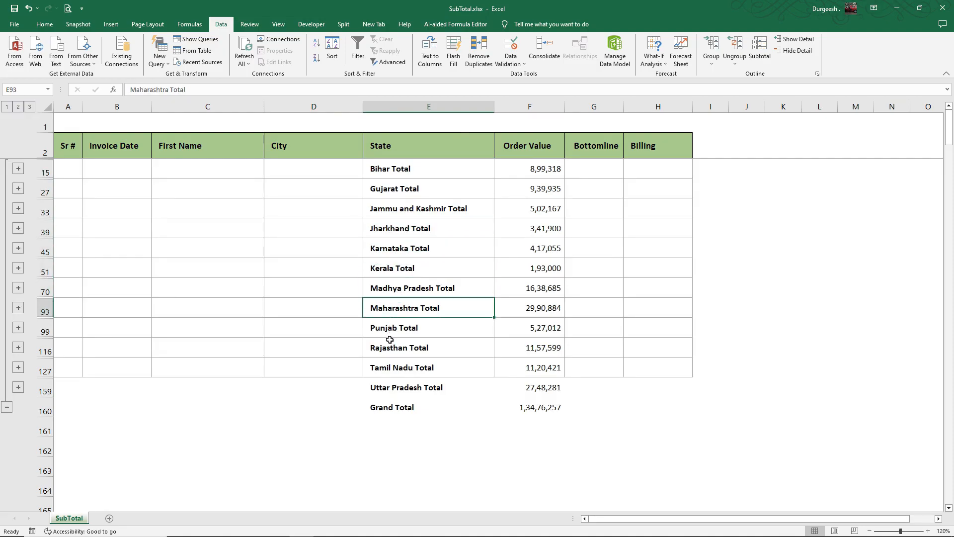
left_click(401, 409)
left_click(525, 410, "shift")
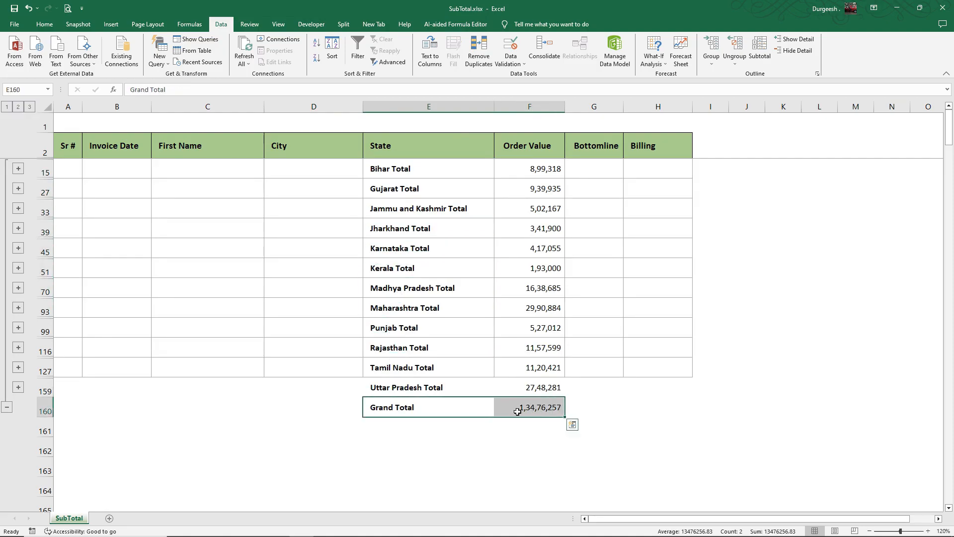
left_click(424, 433)
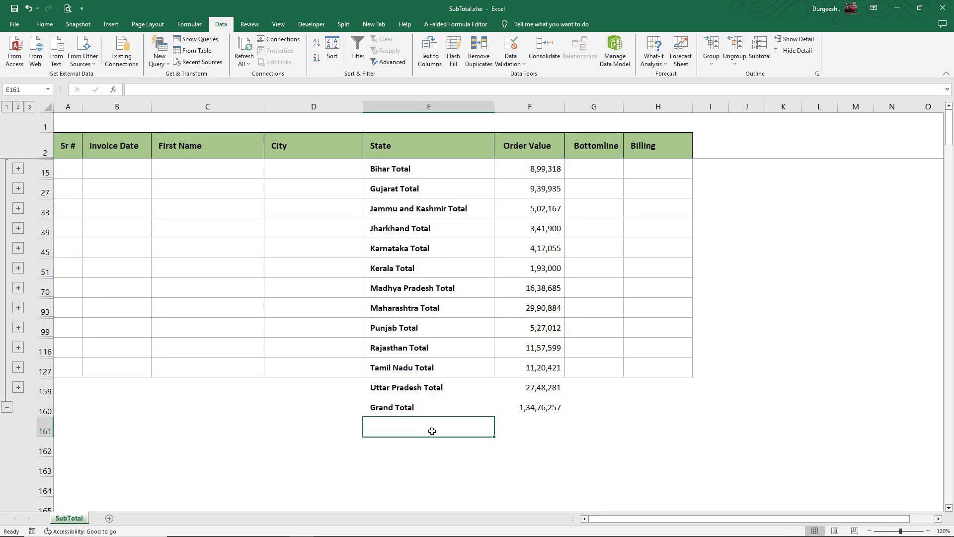
Expand the outline to level 3 to show all detail rows with their subtotals
left_click(30, 107)
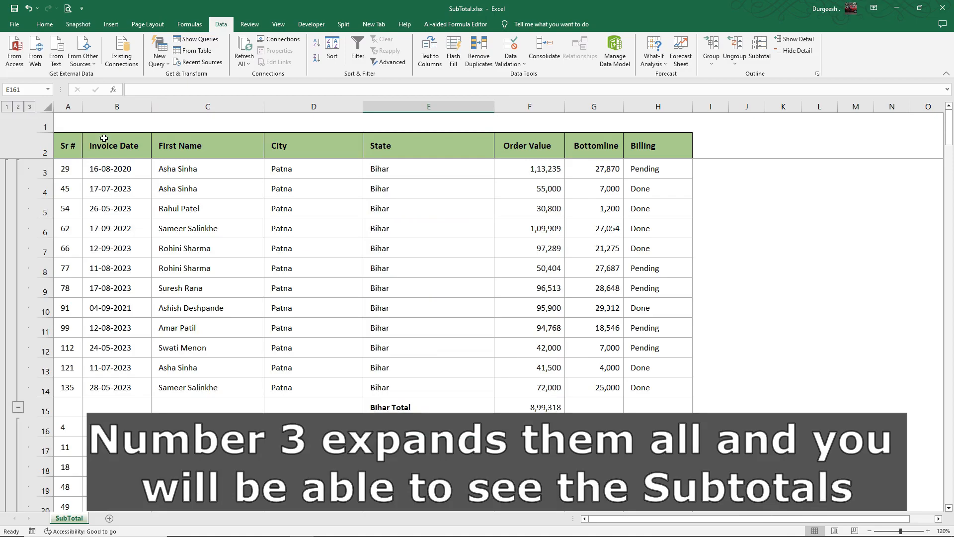
Examine the state subtotal rows among the detail records, from Bihar Total down to Madhya Pradesh Total
left_click(409, 411)
scroll(428, 388, "down", 5)
left_click(414, 345)
left_click(420, 466)
scroll(477, 432, "down", 5)
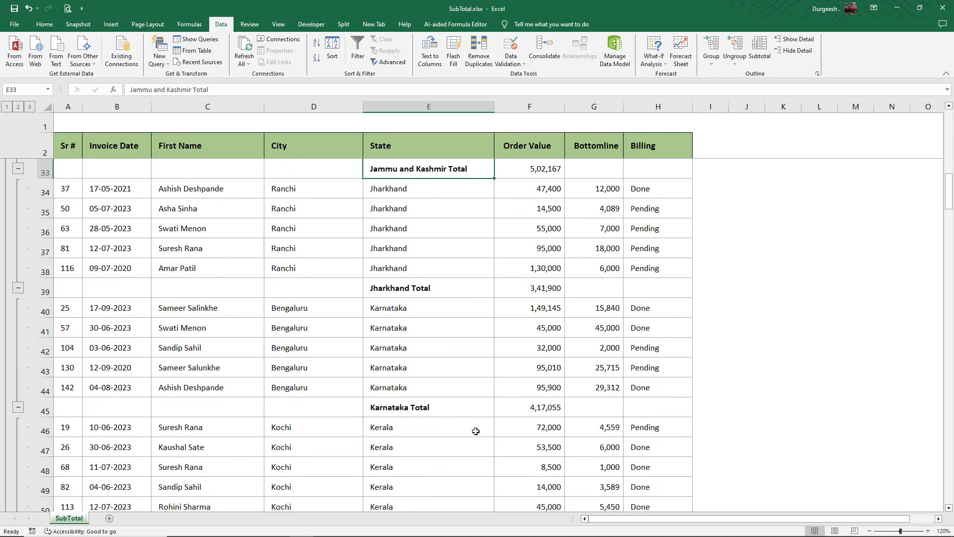
left_click(428, 292)
left_click(419, 407)
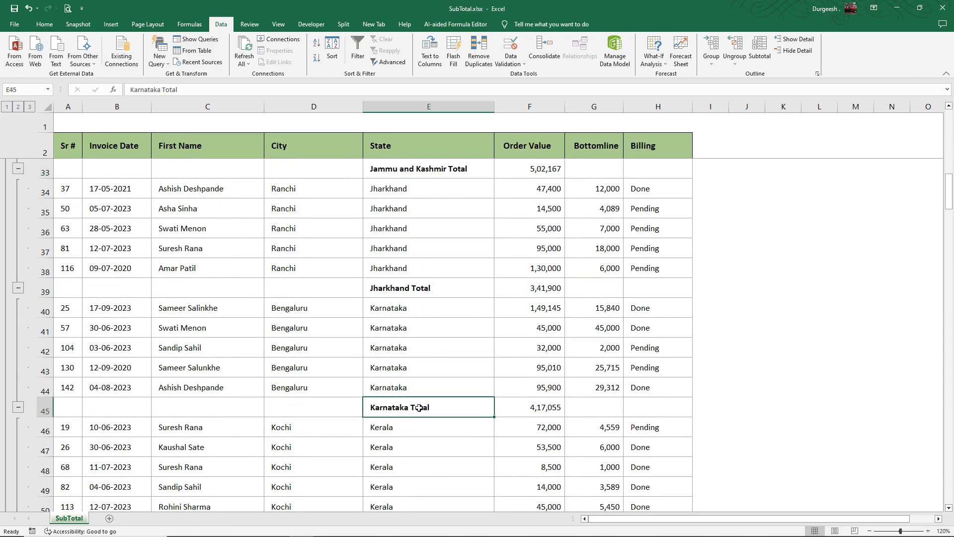
scroll(418, 407, "down", 5)
left_click(415, 232)
scroll(429, 342, "down", 2)
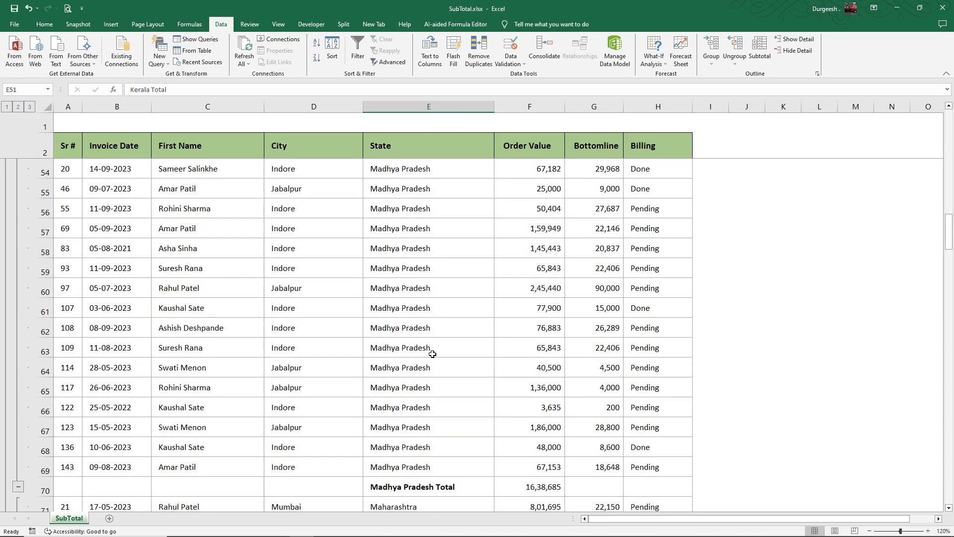
scroll(432, 354, "down", 2)
left_click(426, 366)
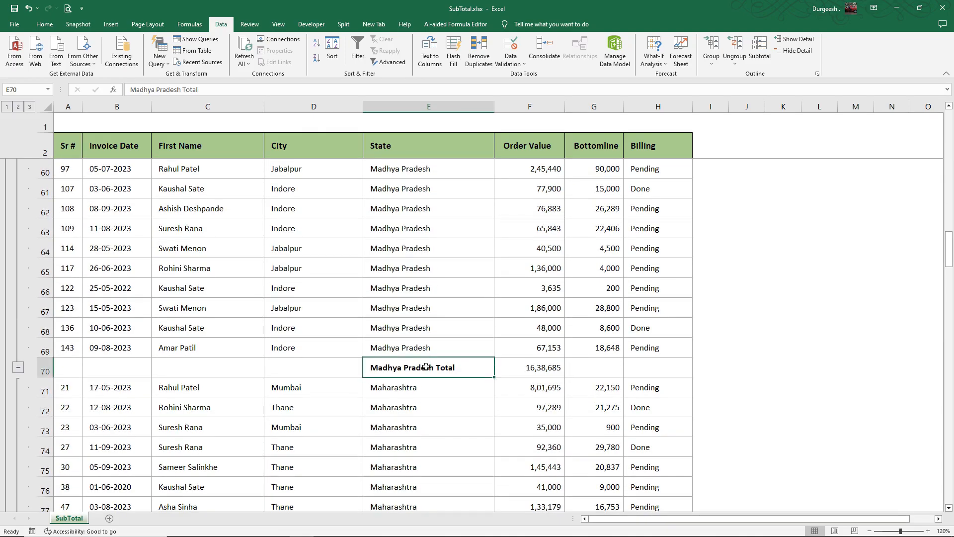
Add Average subtotals of Order Value at each change in State, keeping the existing Sum subtotals instead of replacing them
key("ctrl+Up")
key("Down")
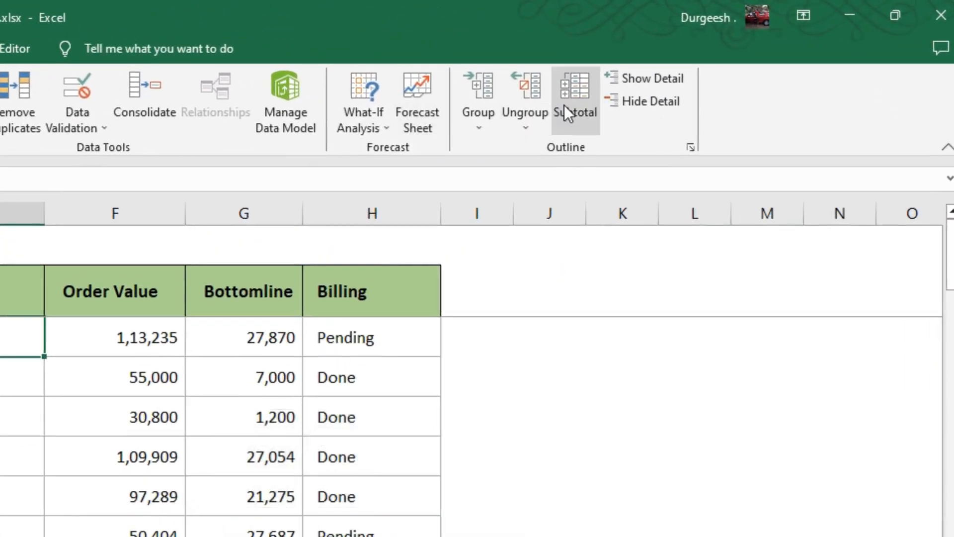
left_click(756, 55)
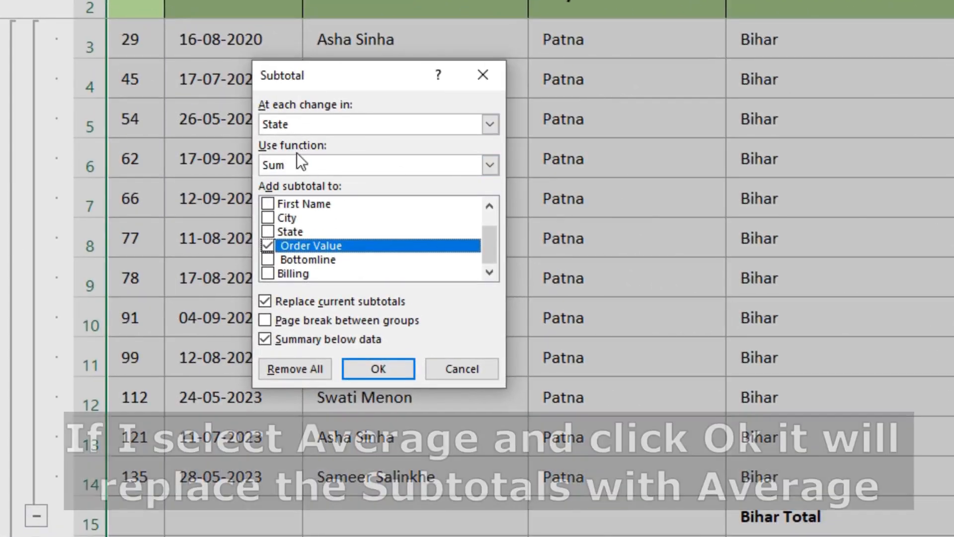
left_click(309, 167)
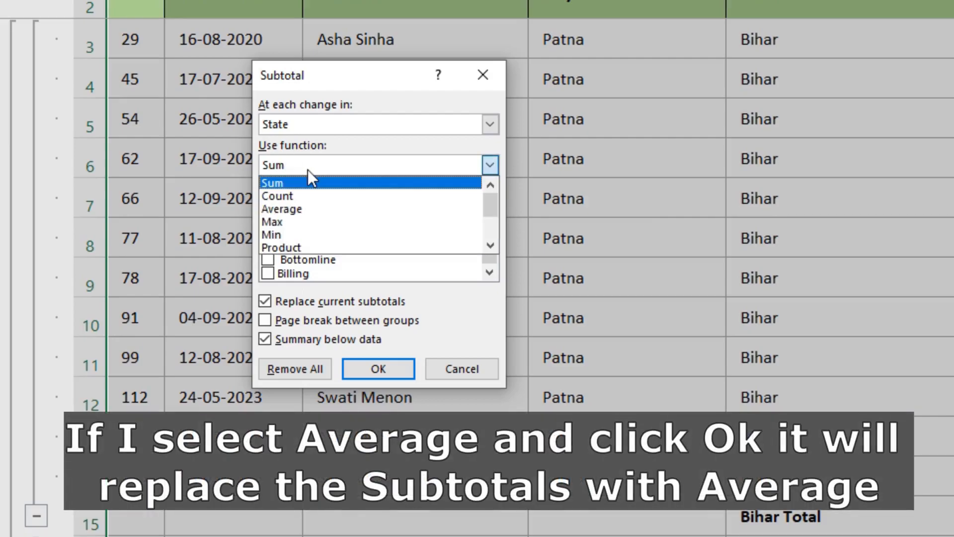
left_click(298, 207)
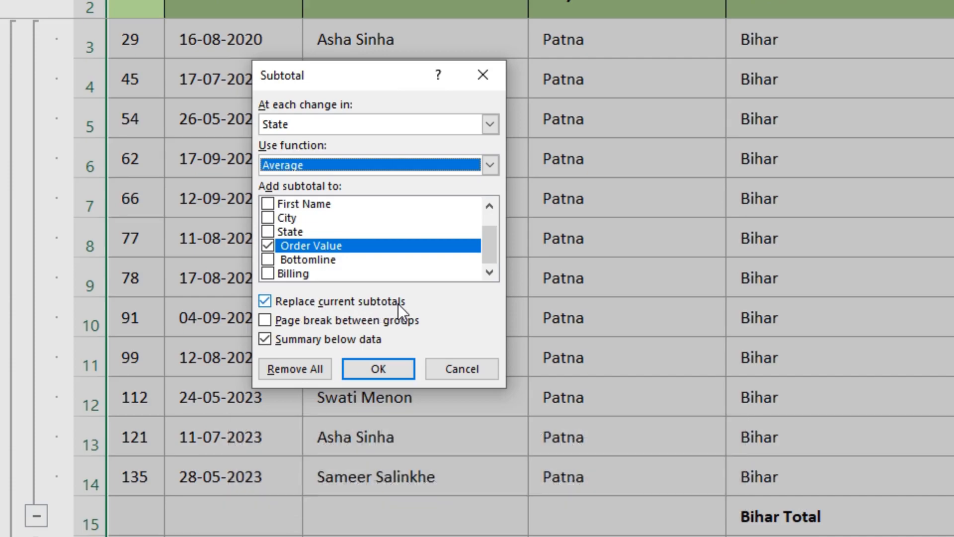
left_click(383, 302)
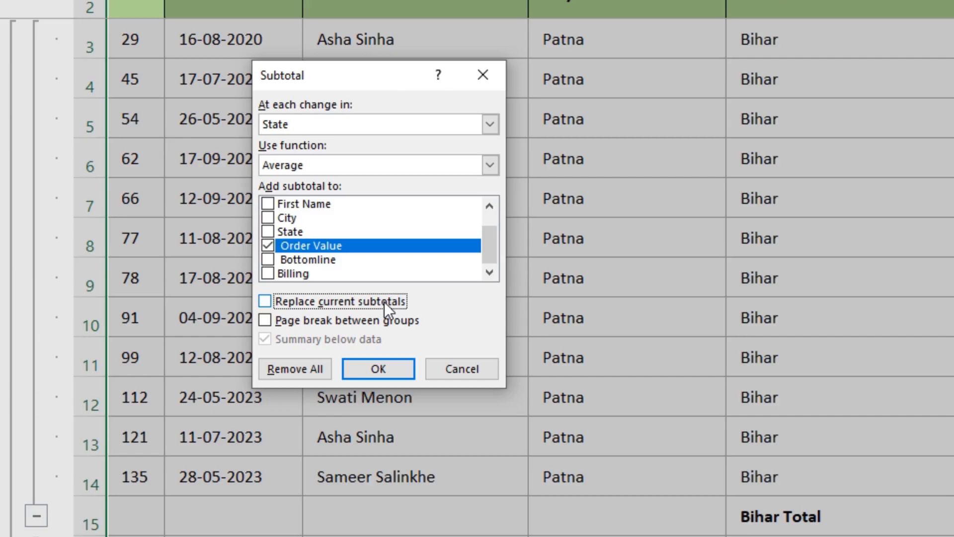
left_click(367, 366)
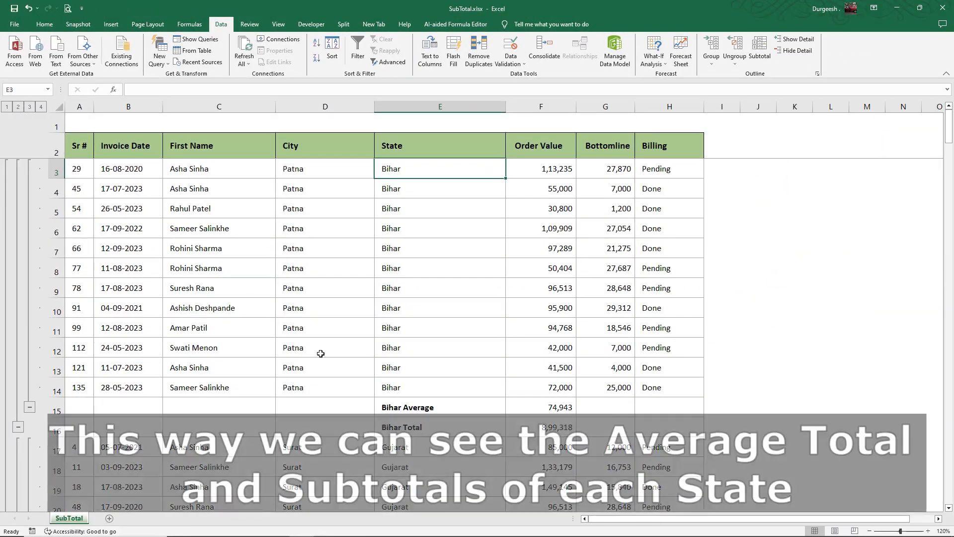
Examine the paired Average and Total rows of each state, from Bihar down to Madhya Pradesh
left_click_drag(425, 411, 560, 419)
scroll(630, 302, "down", 6)
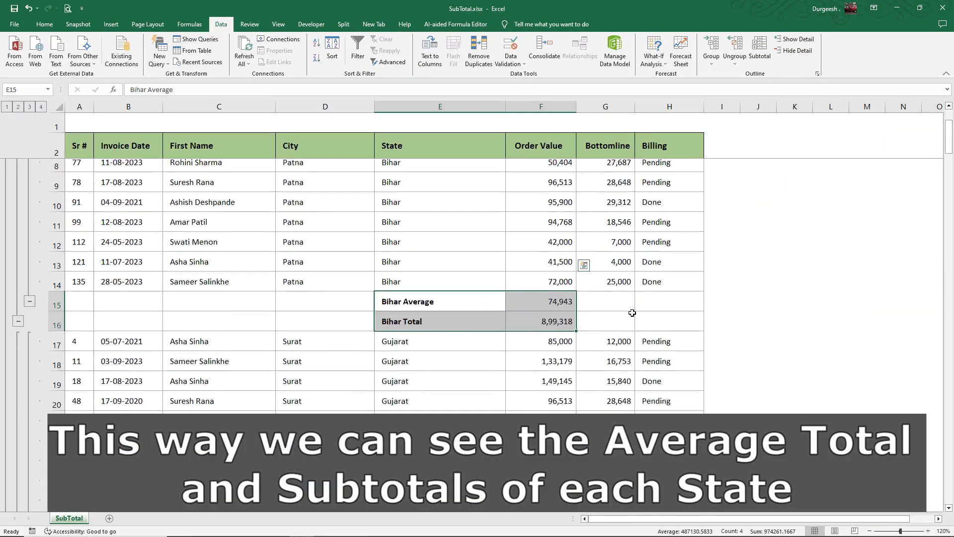
left_click_drag(468, 312, 558, 331)
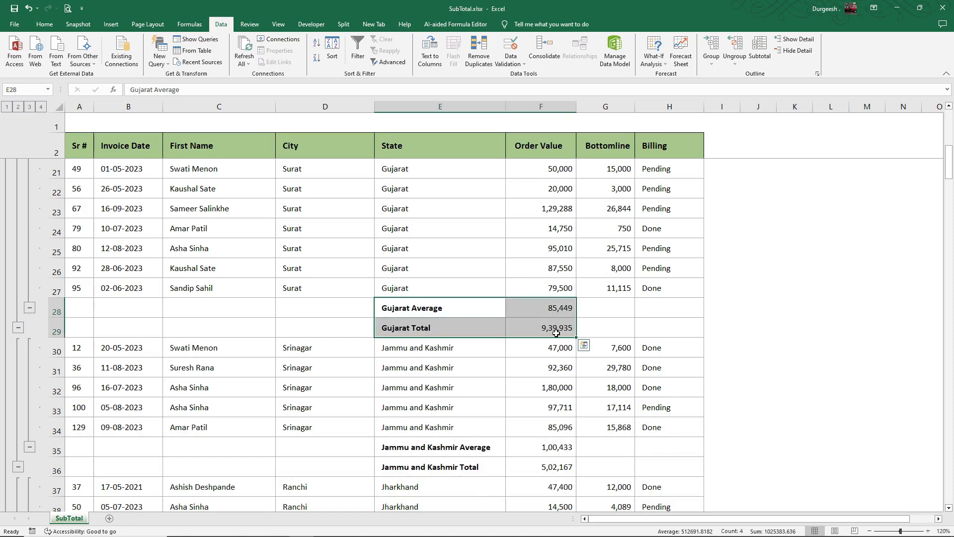
left_click_drag(502, 445, 558, 466)
scroll(608, 428, "down", 5)
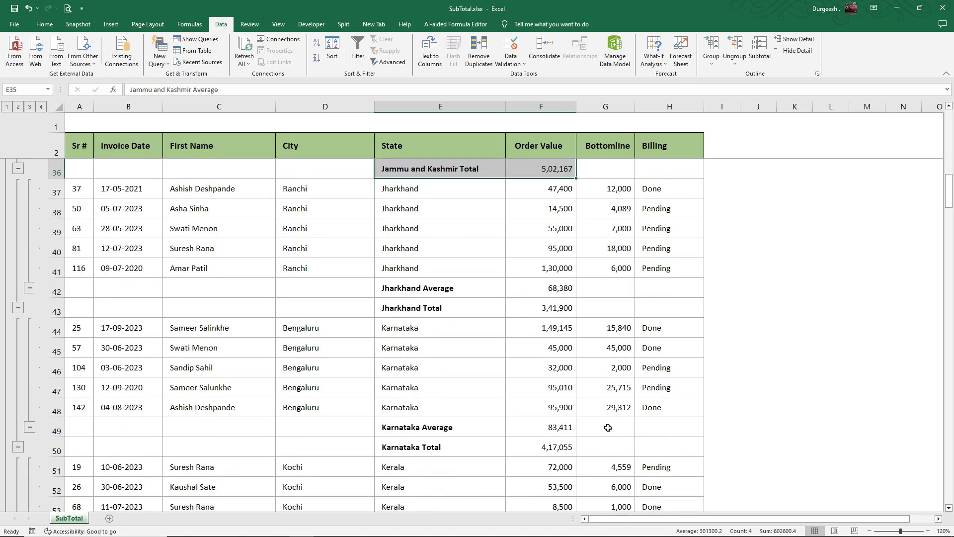
left_click_drag(447, 288, 553, 312)
left_click_drag(468, 430, 554, 450)
scroll(563, 435, "down", 4)
left_click_drag(445, 334, 526, 383)
scroll(521, 367, "down", 6)
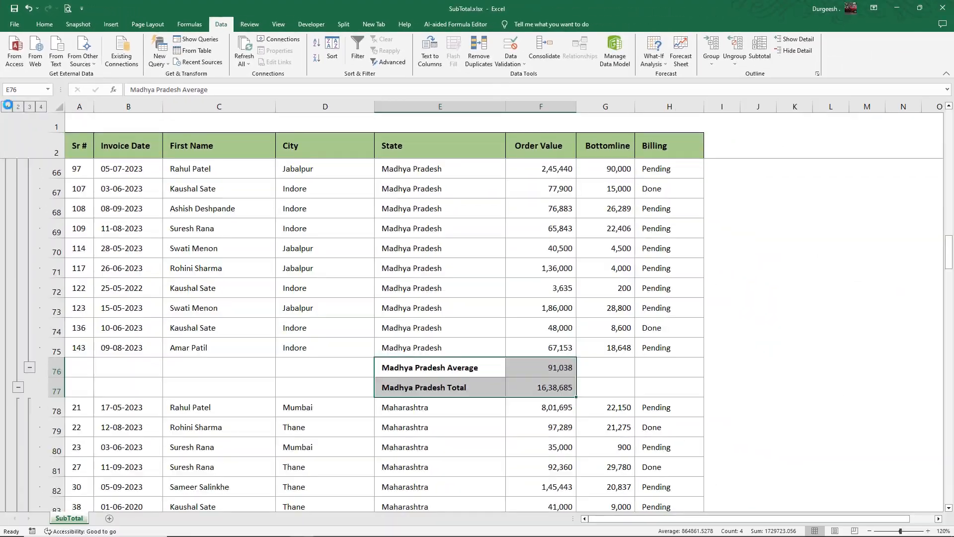
Collapse the outline to level 1 and examine the Grand Average and Grand Total rows
left_click(15, 213)
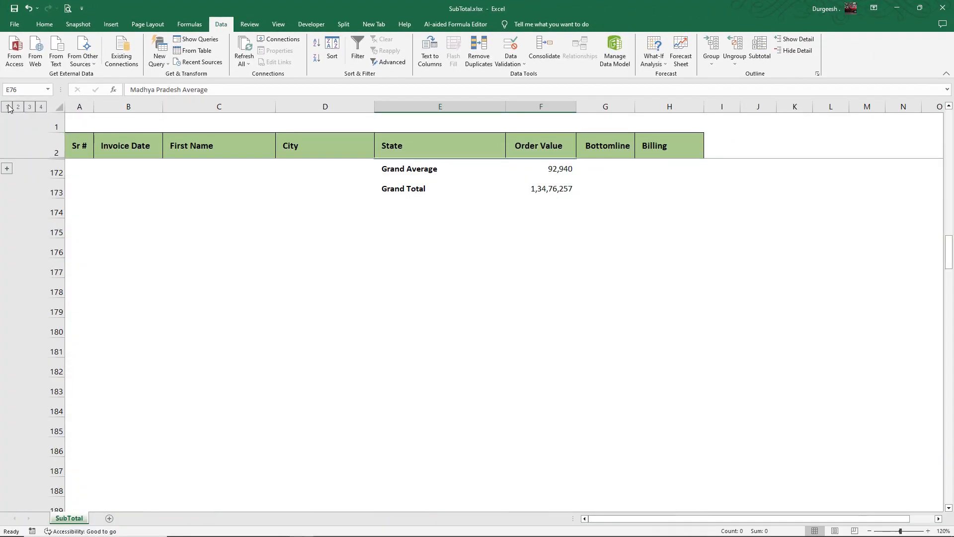
left_click_drag(425, 170, 558, 180)
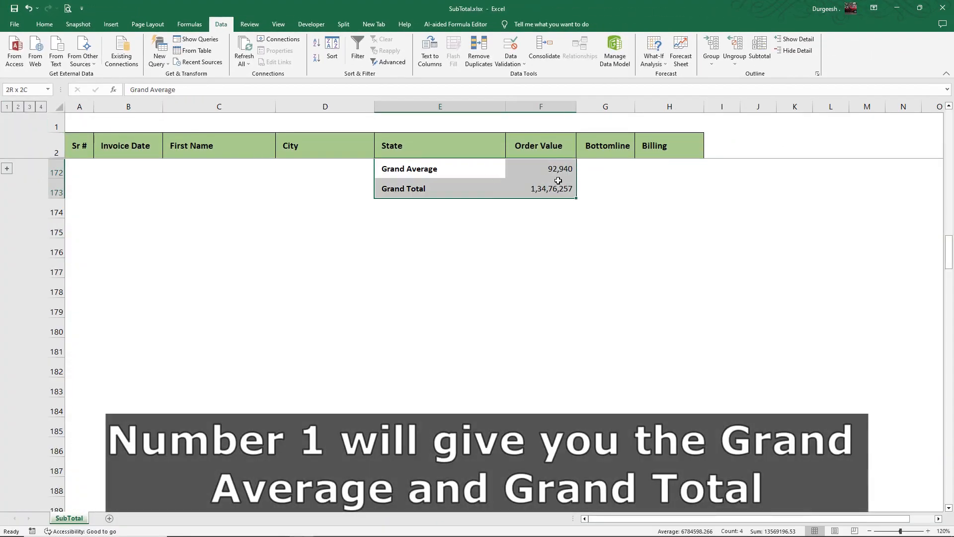
left_click(421, 230)
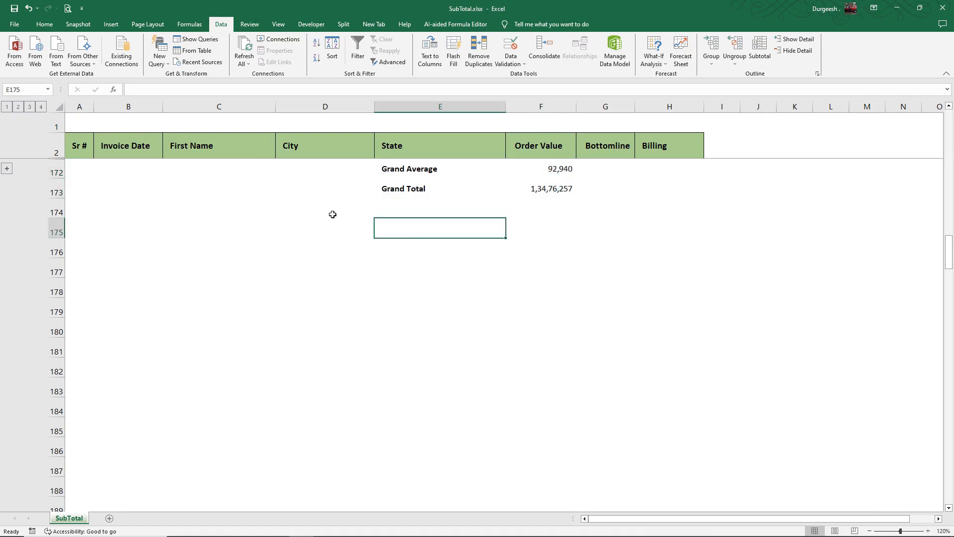
Show outline level 2 and review the state Total rows up to the start of the list
left_click(18, 107)
left_click(415, 169)
left_click(415, 188)
left_click(416, 208)
scroll(437, 242, "up", 2)
scroll(436, 242, "up", 1)
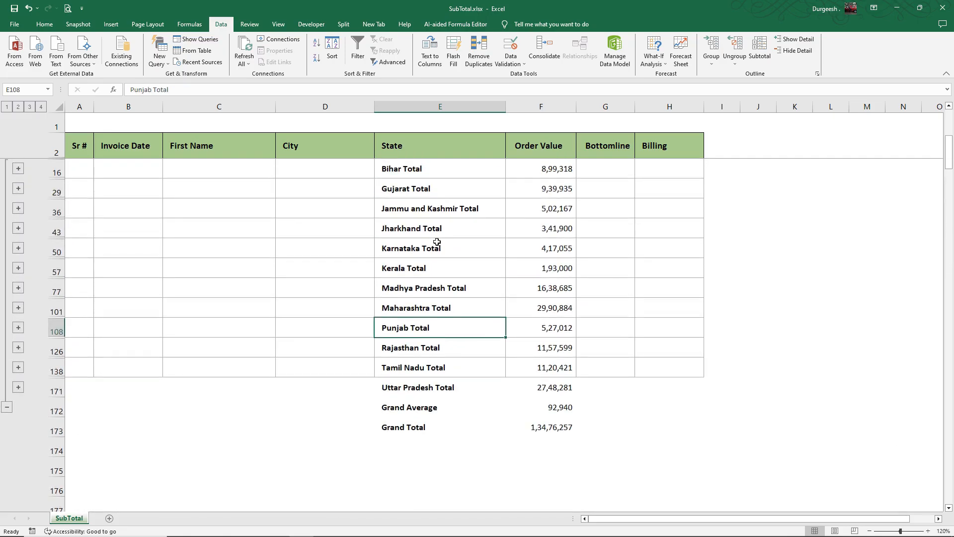
Show outline level 3 and review each state's Average and Total pair, from Bihar to Madhya Pradesh
left_click(30, 107)
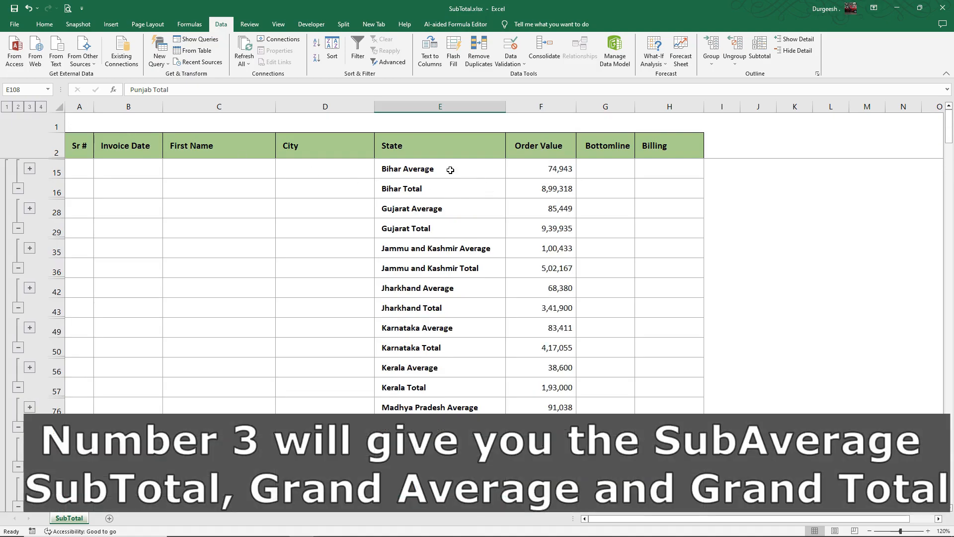
left_click_drag(447, 188, 556, 189)
left_click(414, 211)
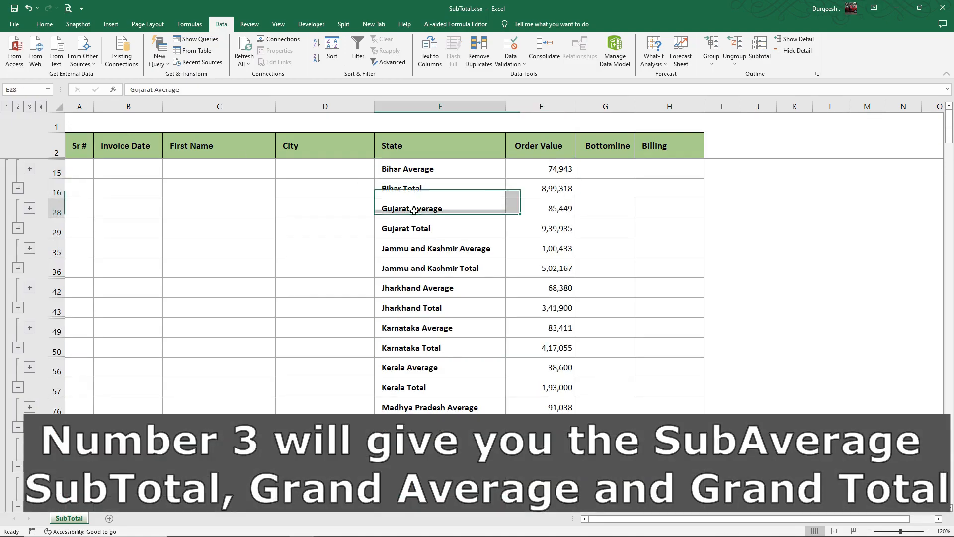
left_click_drag(414, 211, 544, 230)
left_click_drag(474, 251, 543, 268)
left_click_drag(474, 286, 544, 304)
left_click_drag(448, 329, 524, 344)
left_click_drag(451, 371, 523, 386)
left_click_drag(452, 414, 526, 430)
left_click(134, 263)
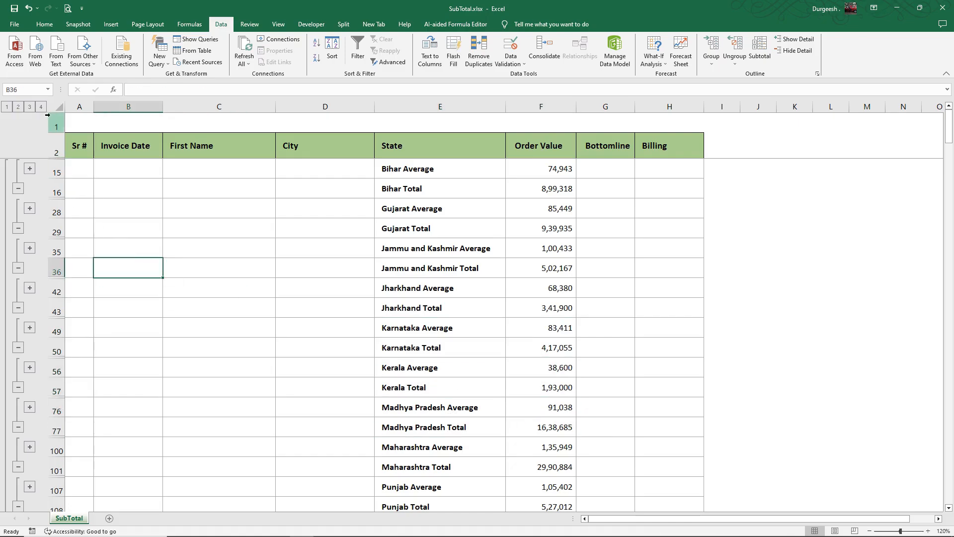
Expand the outline to level 4 and look over the detail rows with their Average and Total rows
left_click(43, 109)
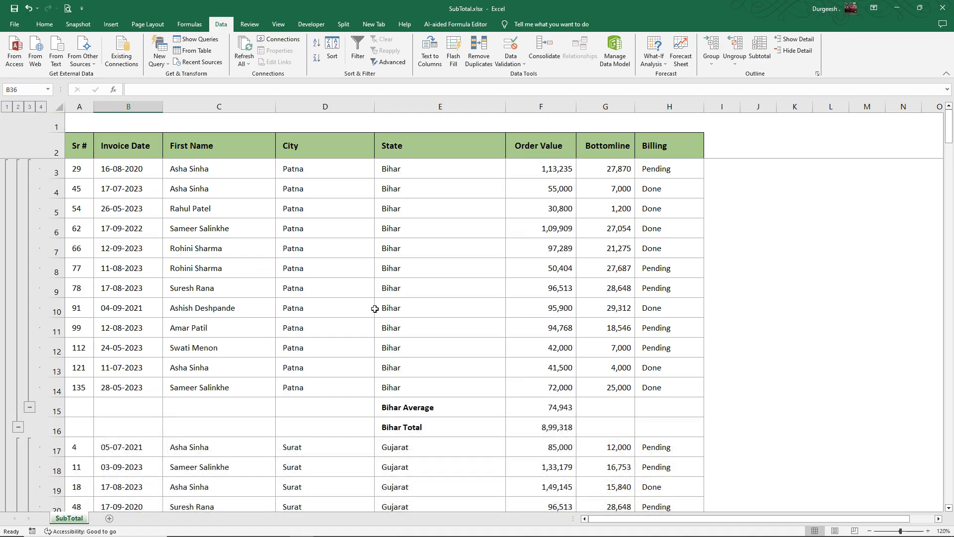
scroll(375, 309, "down", 4)
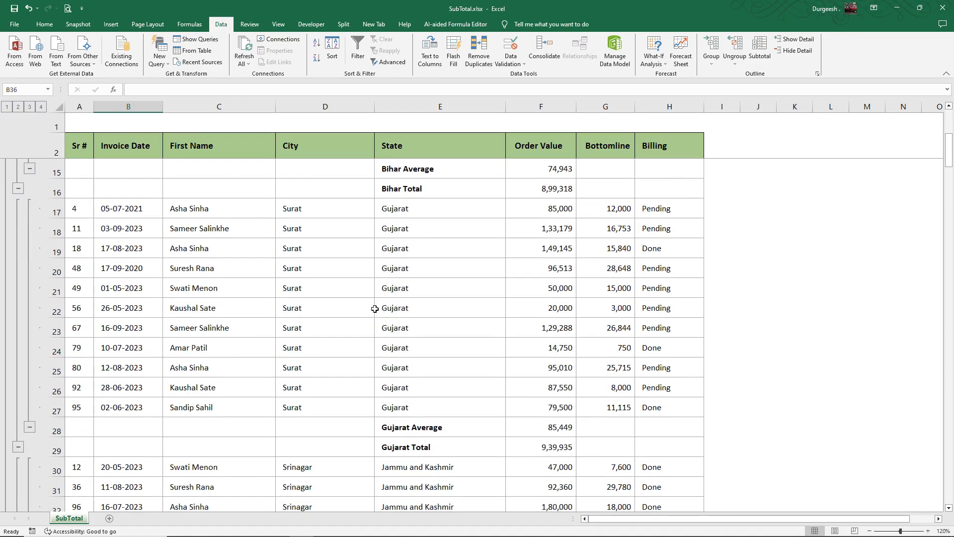
scroll(374, 308, "down", 2)
scroll(375, 309, "up", 6)
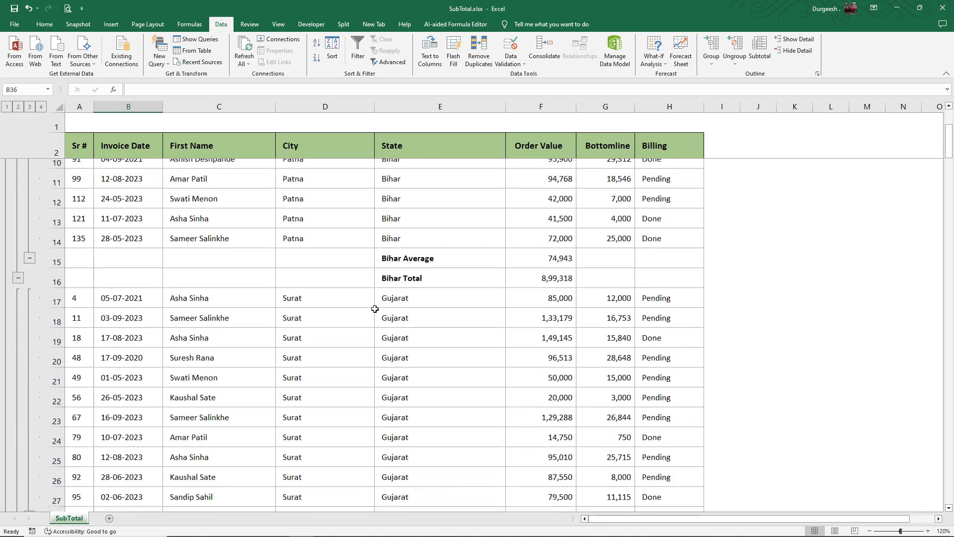
Reduce the outline to level 2 and expand only the Jharkhand group down to its individual orders
left_click(27, 109)
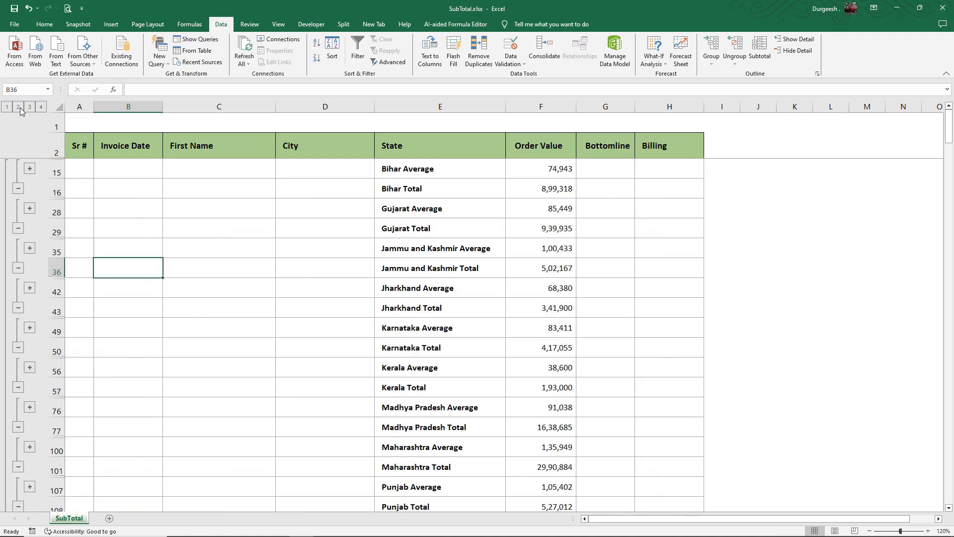
left_click(20, 107)
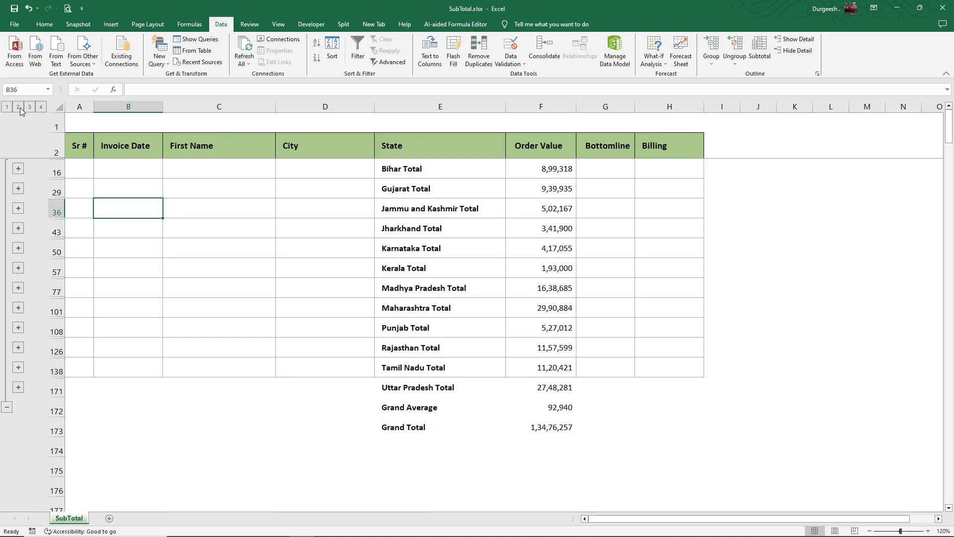
left_click(407, 228)
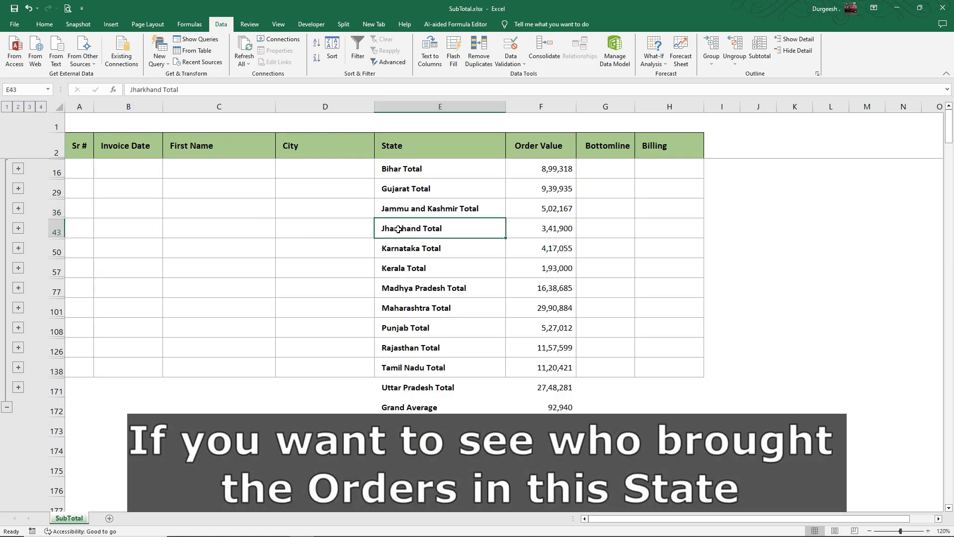
left_click(18, 228)
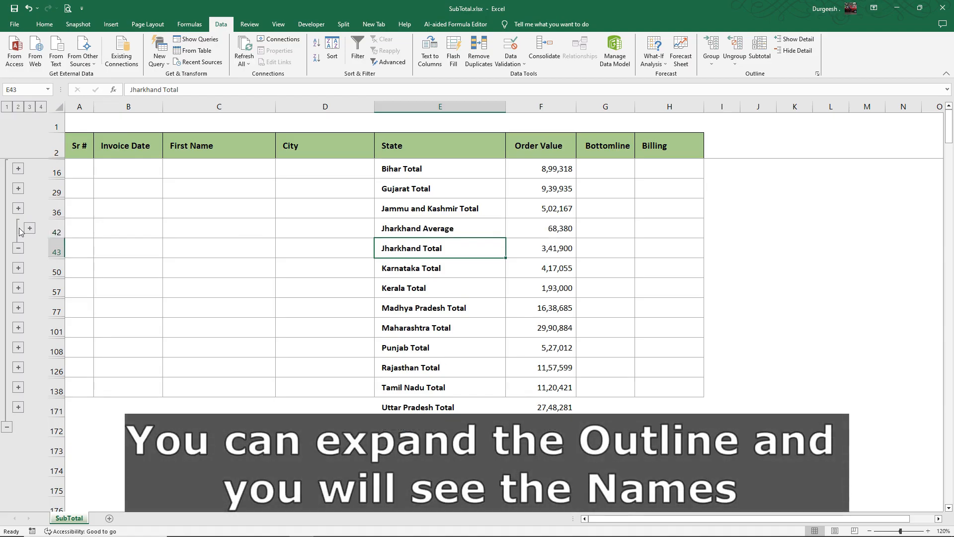
left_click(30, 230)
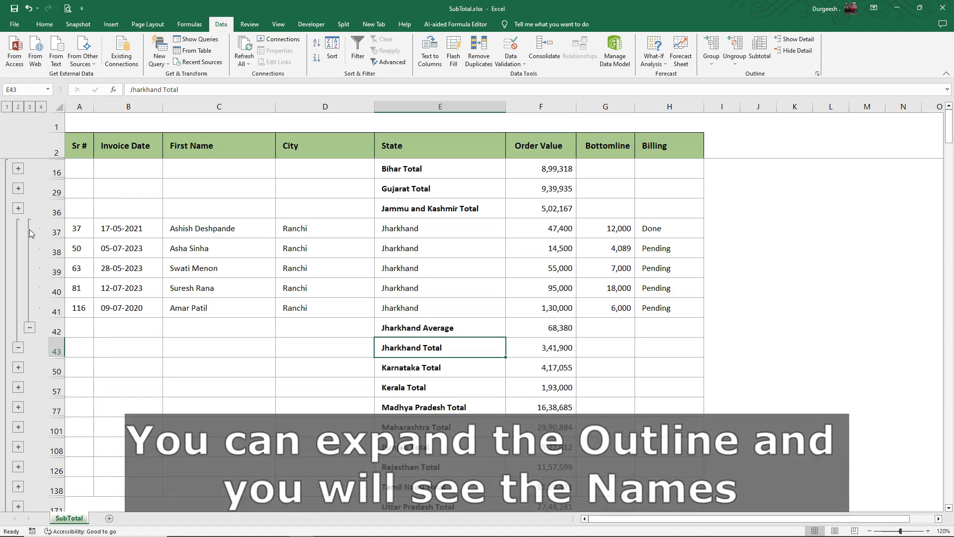
Select the Jharkhand orders from Invoice Date through Order Value for review, and collapse the Jharkhand group back to its Total row
left_click_drag(388, 230, 397, 309)
left_click_drag(537, 232, 161, 304)
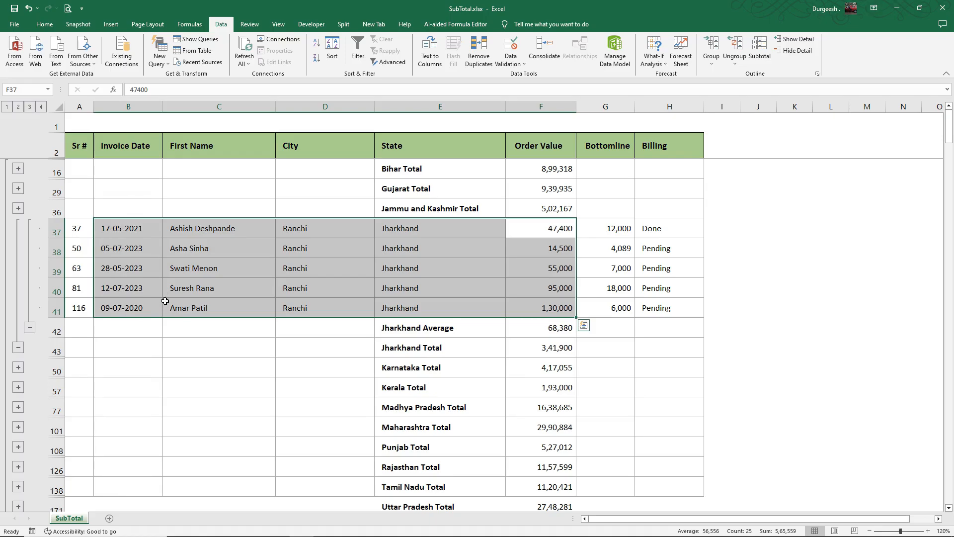
left_click(30, 328)
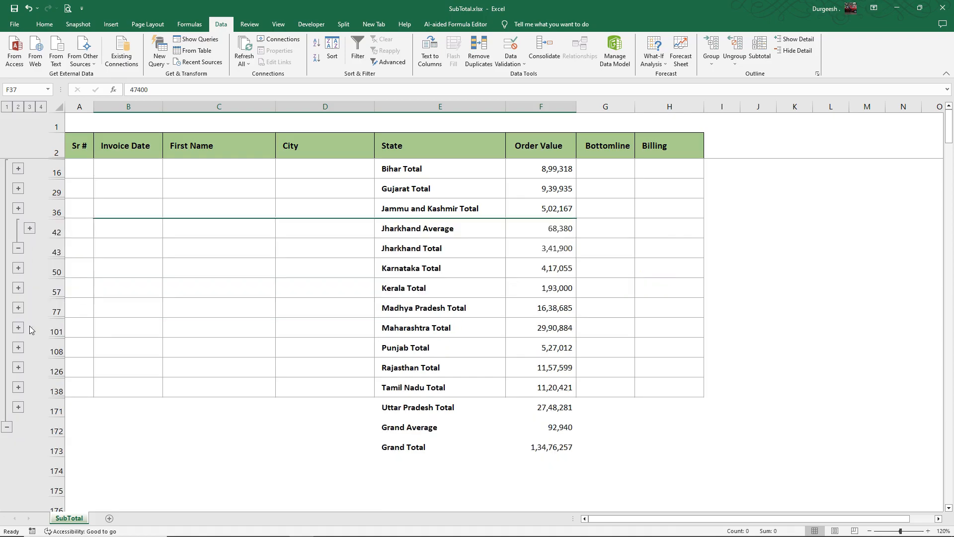
left_click(20, 249)
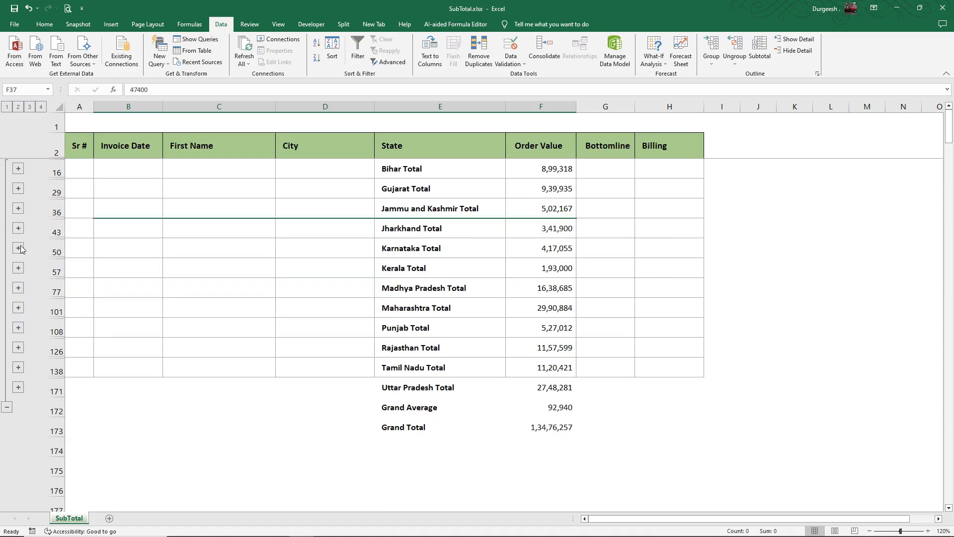
Expand the Madhya Pradesh group down to its individual orders and select their First Name through Order Value cells
left_click(18, 289)
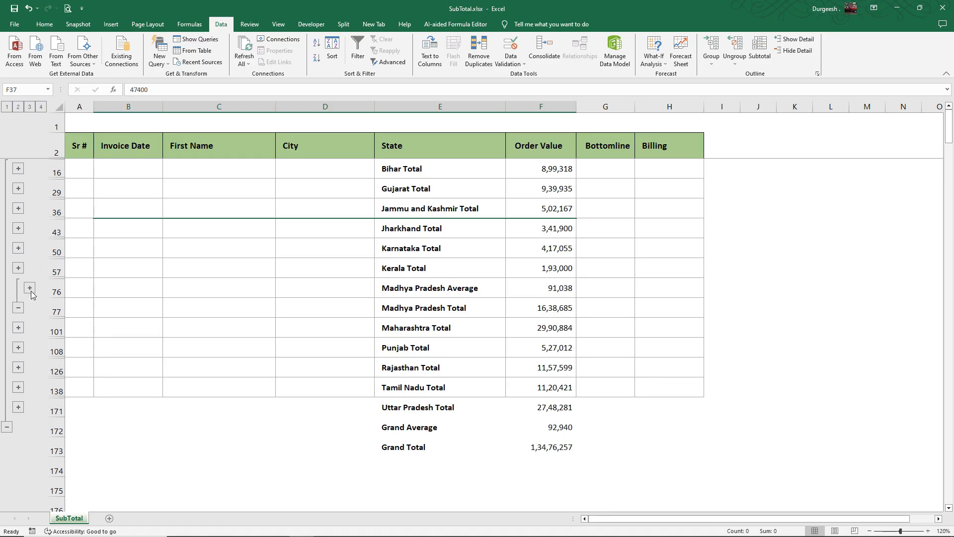
left_click(30, 288)
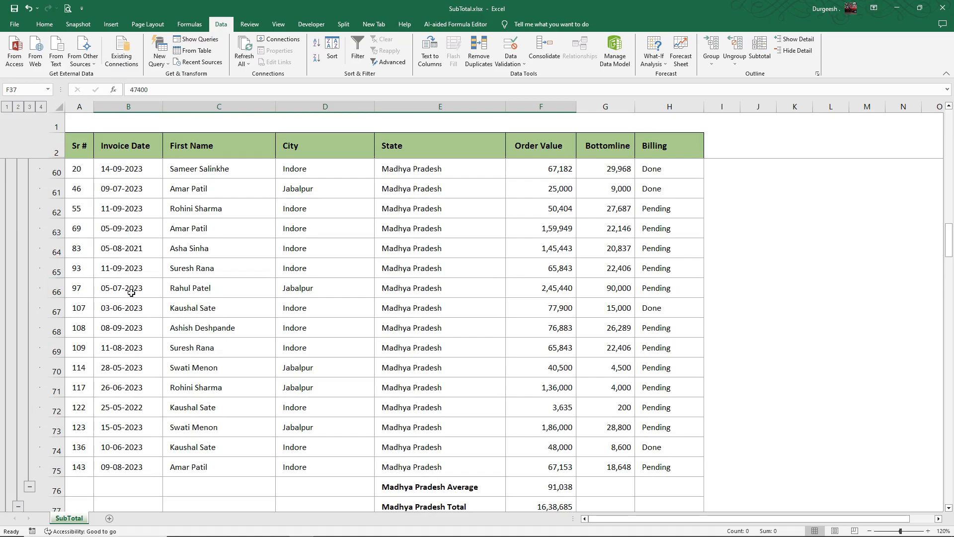
scroll(432, 323, "up", 2)
left_click_drag(202, 248, 559, 399)
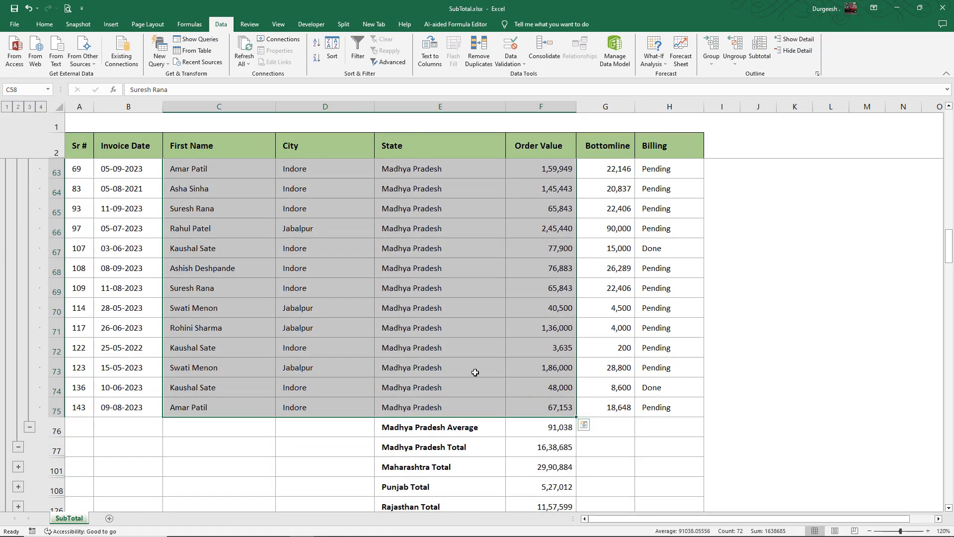
Collapse the Madhya Pradesh group's orders and its Average row so only the state's Total row shows
scroll(175, 312, "up", 3)
scroll(175, 312, "up", 3)
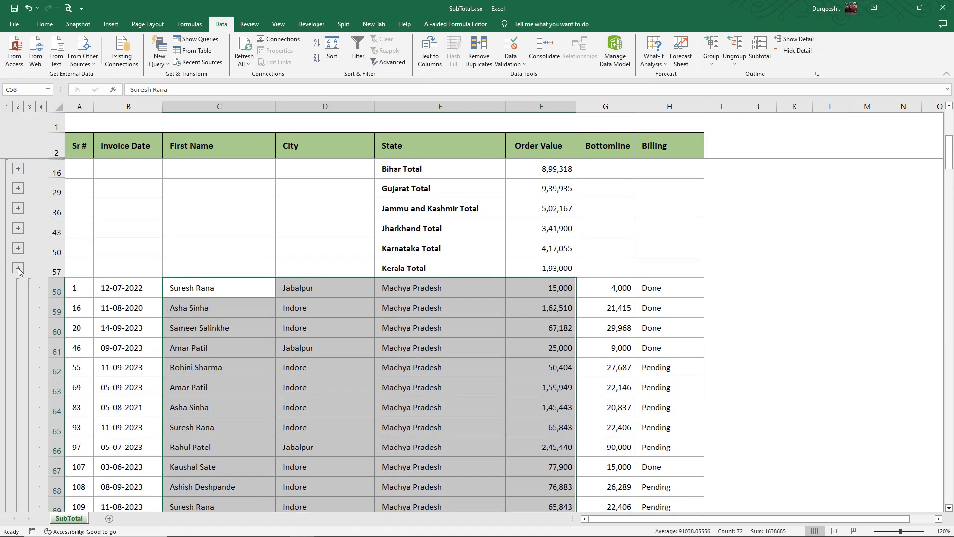
scroll(19, 270, "down", 7)
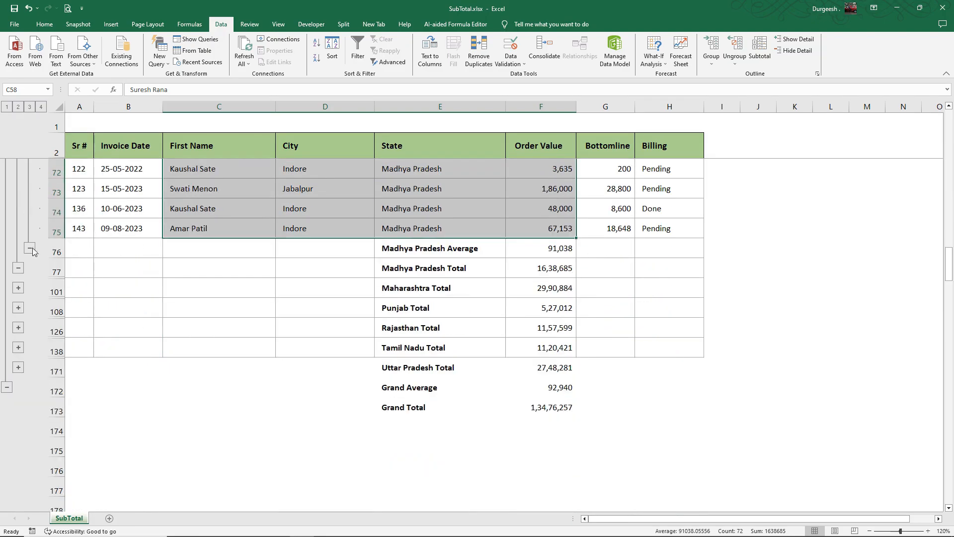
left_click(31, 248)
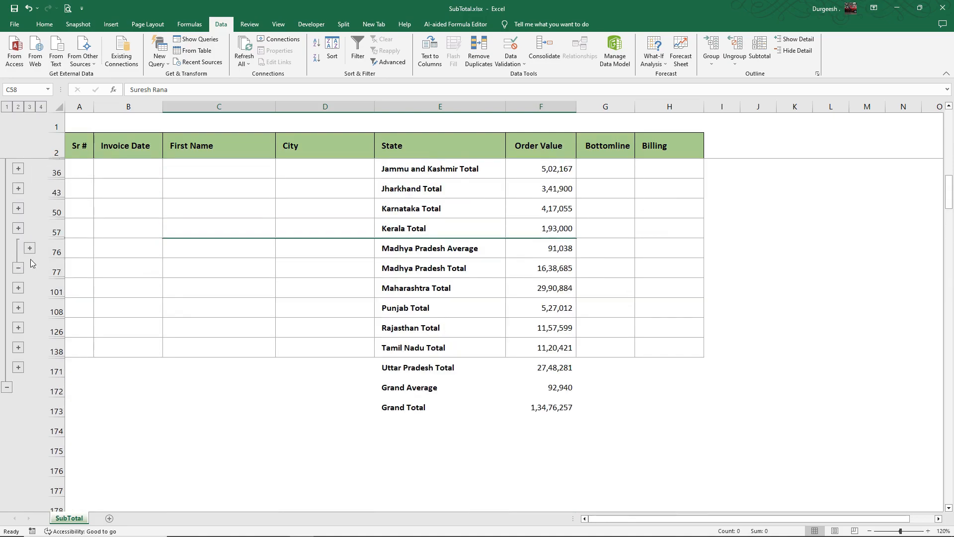
left_click(19, 267)
Remove all the state subtotals from the order list and return to its first rows
left_click(185, 207)
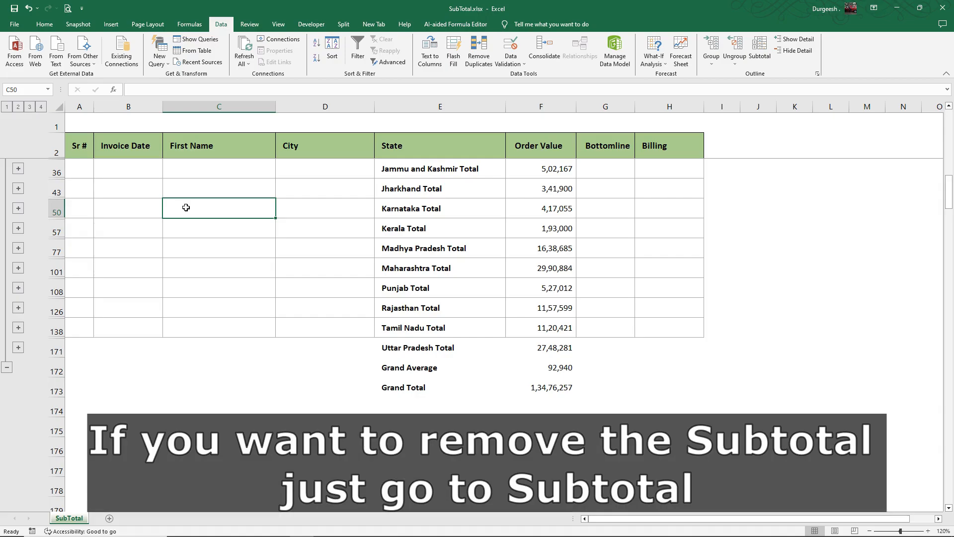
left_click(759, 47)
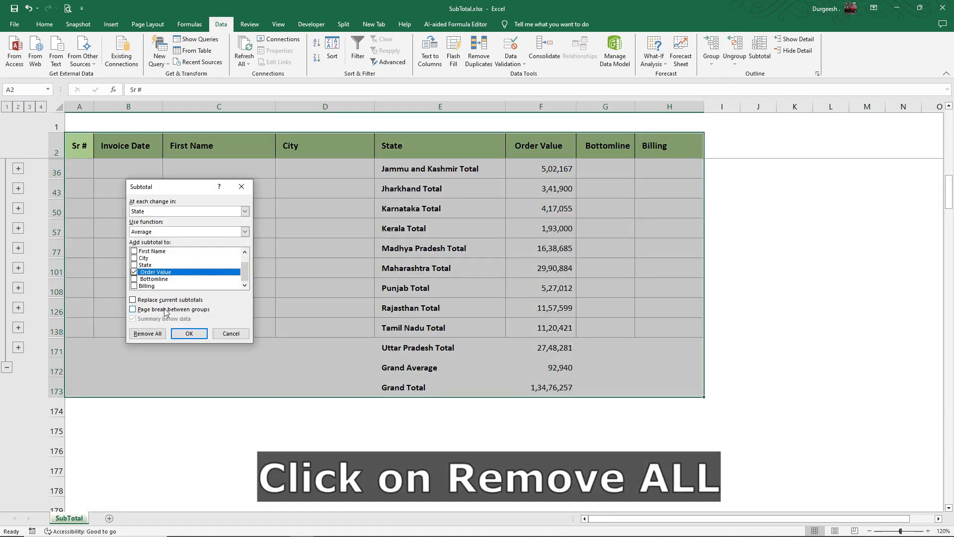
left_click(158, 338)
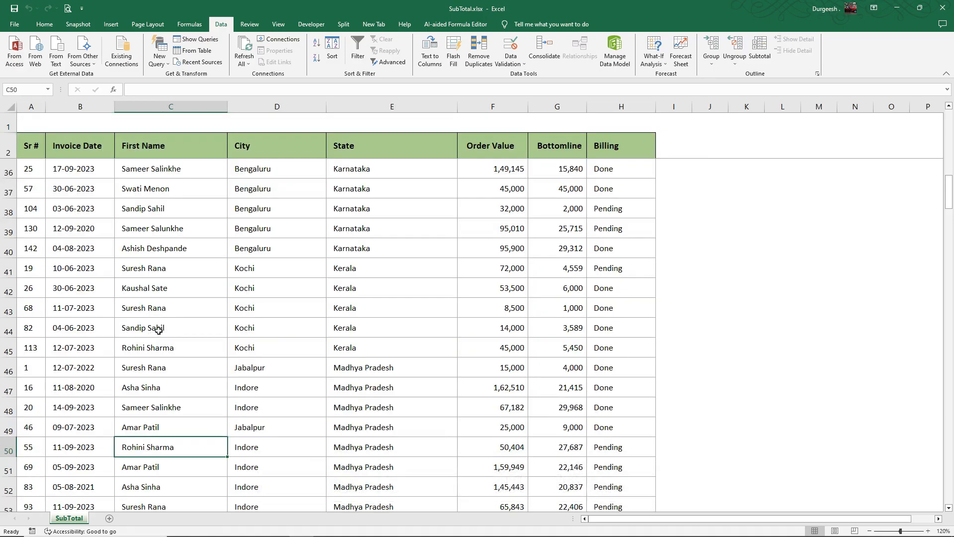
scroll(74, 170, "up", 11)
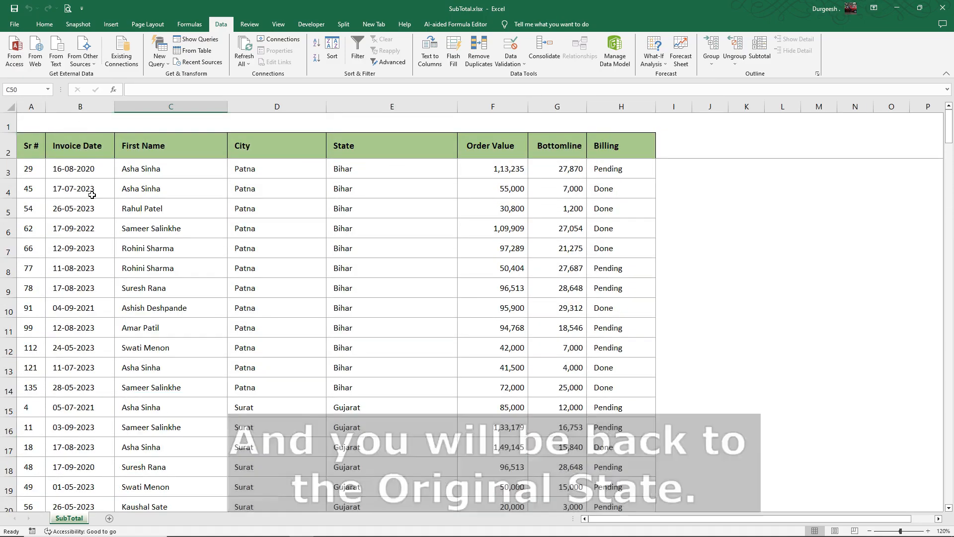
Sort the order list by First Name from A to Z
left_click(85, 189)
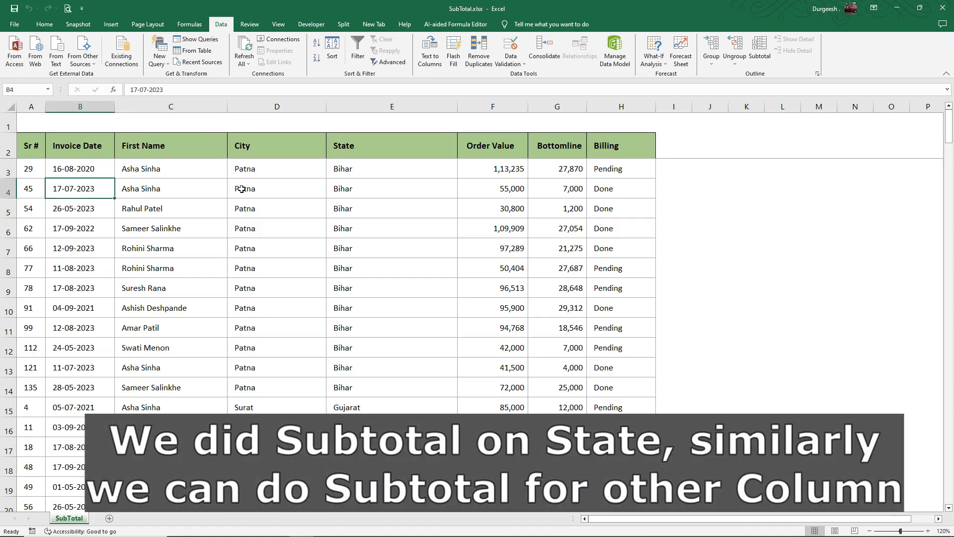
right_click(181, 170)
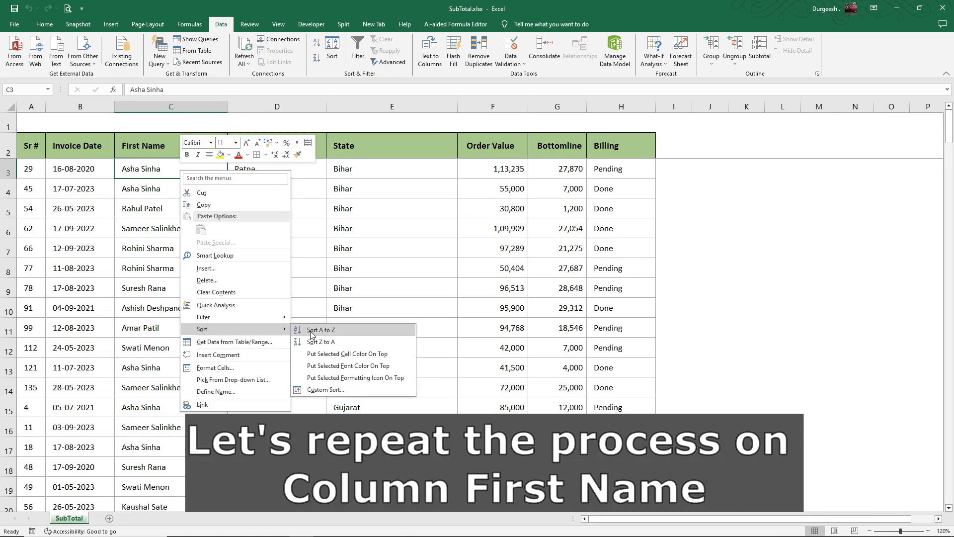
left_click(310, 329)
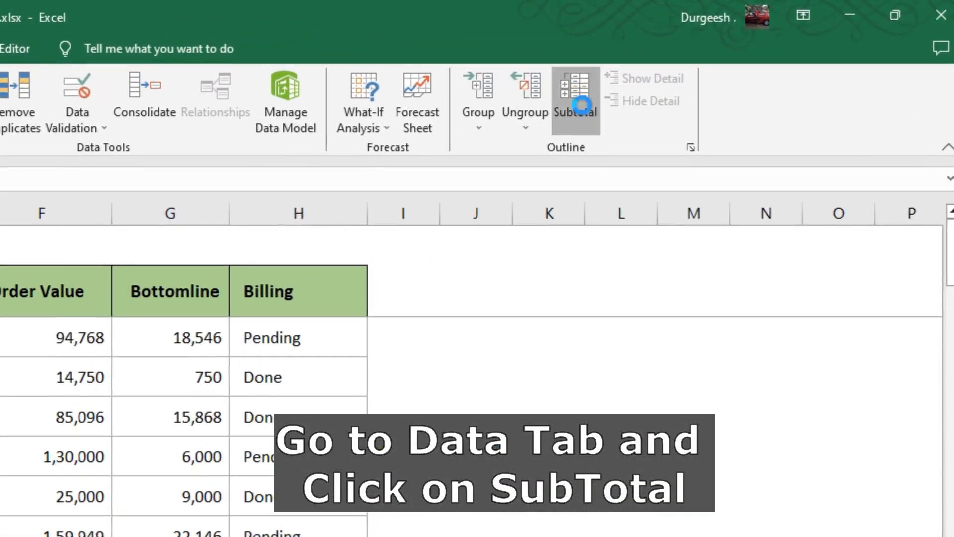
Subtotal the list at each change in First Name, using Sum on Order Value and replacing current subtotals
left_click(696, 73)
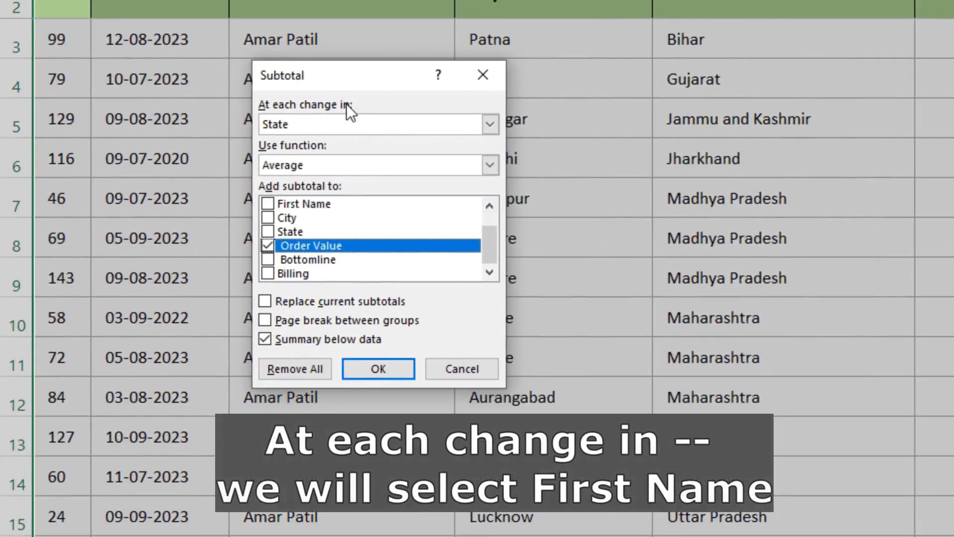
left_click(314, 122)
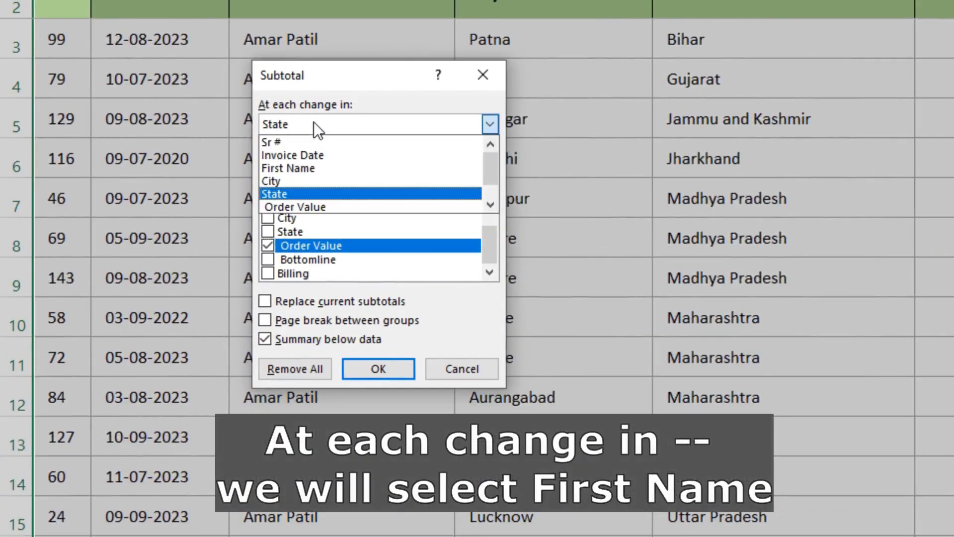
left_click(318, 168)
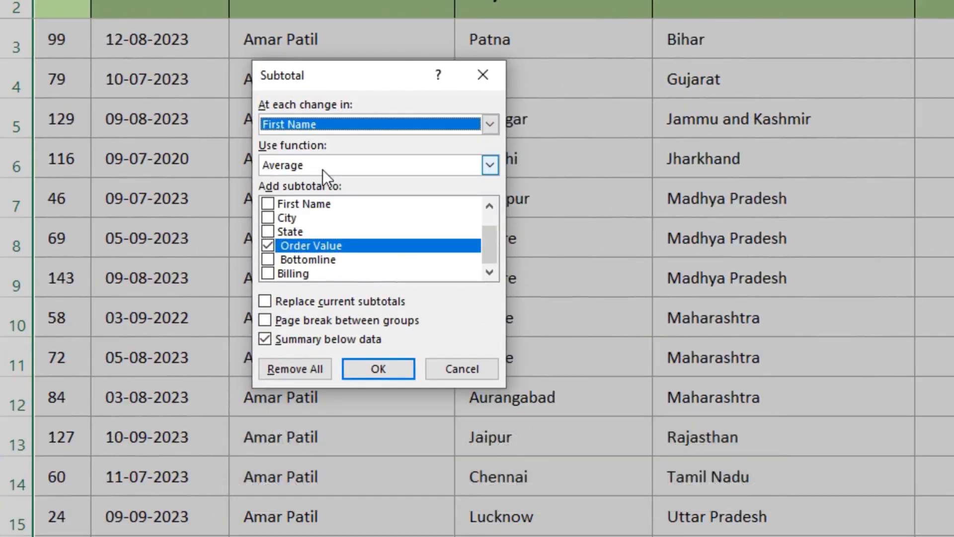
left_click(322, 169)
left_click(305, 186)
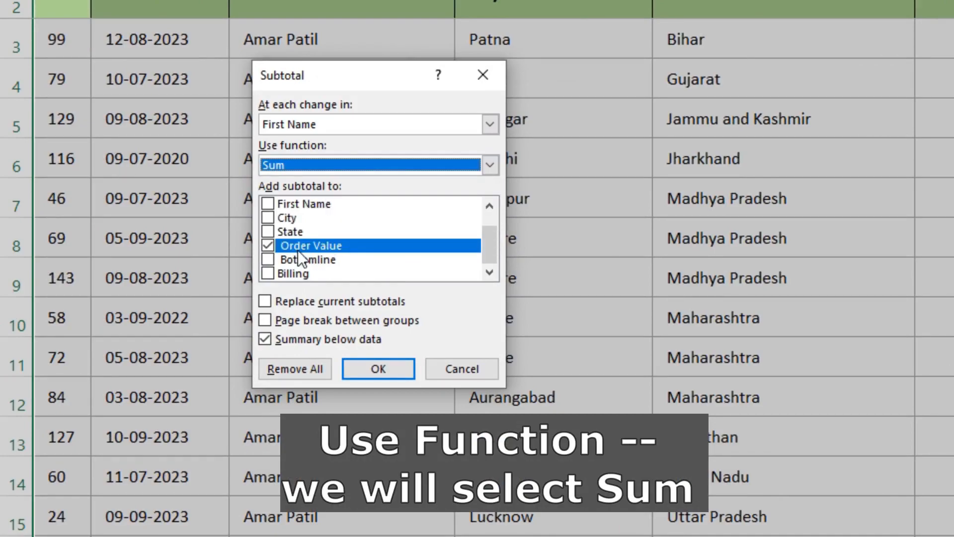
left_click(266, 296)
left_click(383, 377)
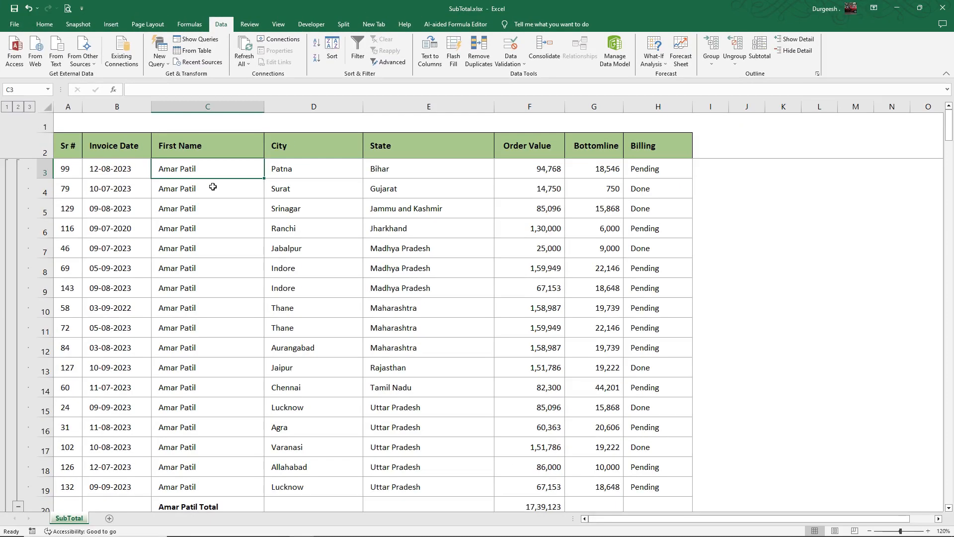
Review the subtotals by First Name, selecting successive Total rows from First Name through Order Value
scroll(213, 186, "down", 5)
left_click_drag(206, 213, 536, 208)
scroll(331, 425, "down", 5)
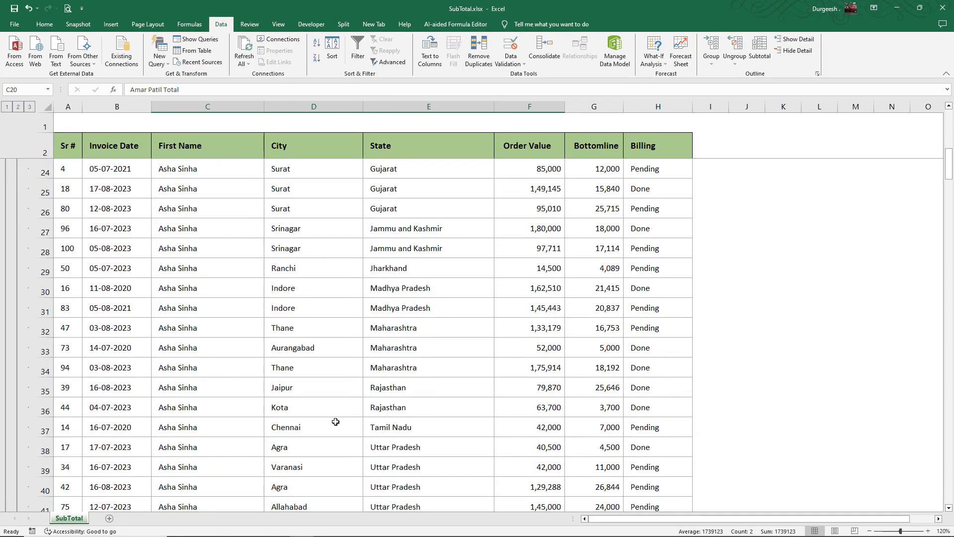
left_click(263, 370)
left_click_drag(263, 369, 552, 370)
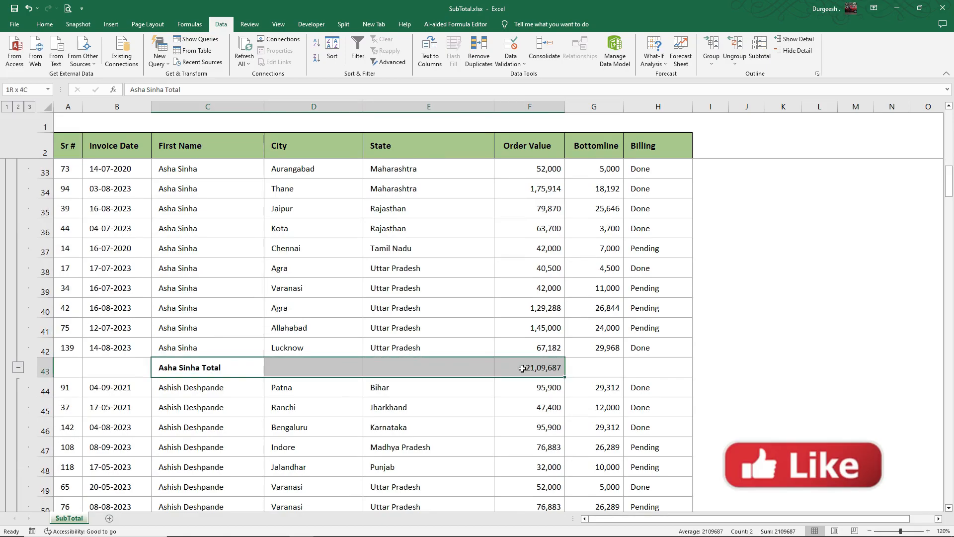
scroll(443, 365, "down", 5)
left_click_drag(235, 228, 549, 228)
scroll(299, 306, "down", 4)
left_click_drag(234, 289, 552, 288)
scroll(278, 363, "down", 2)
left_click_drag(199, 328, 526, 327)
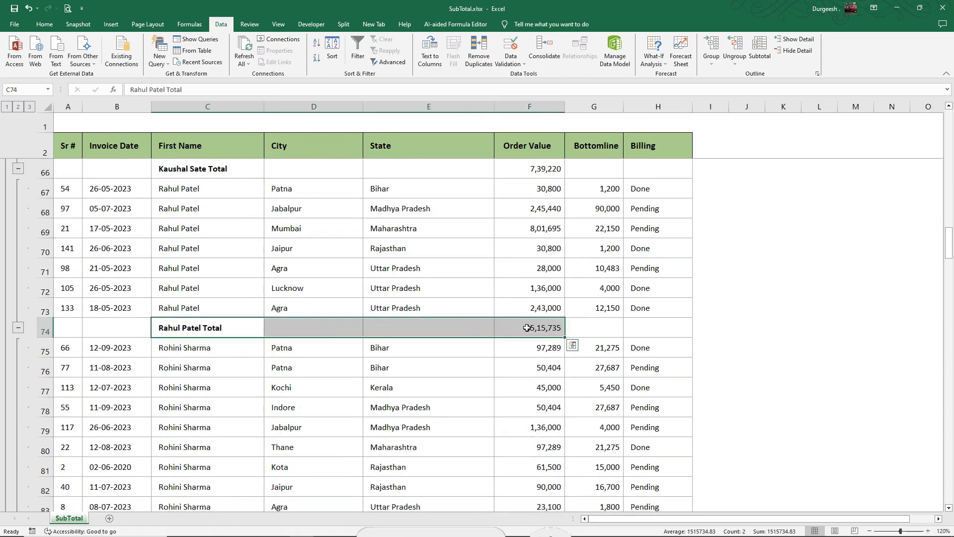
Remove all the First Name subtotals from the order list
left_click(448, 286)
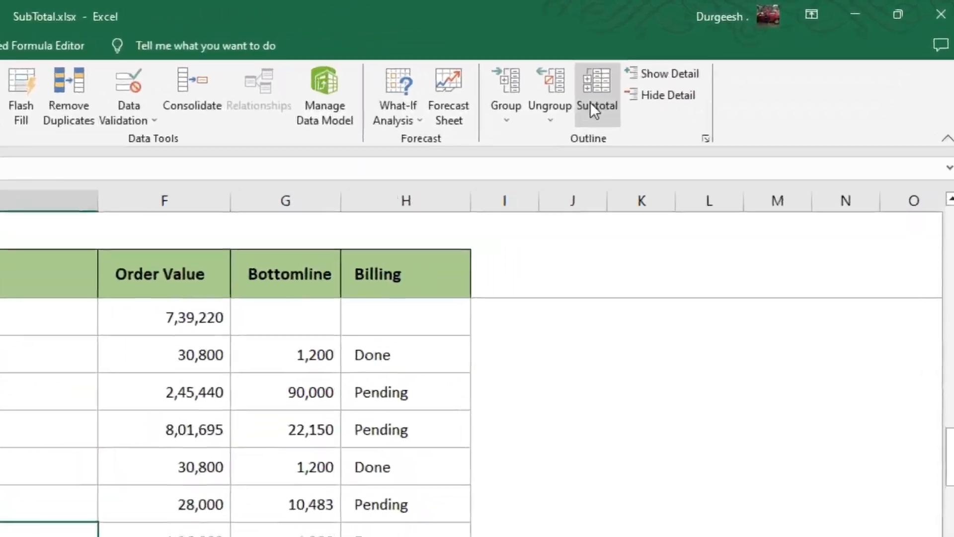
left_click(760, 49)
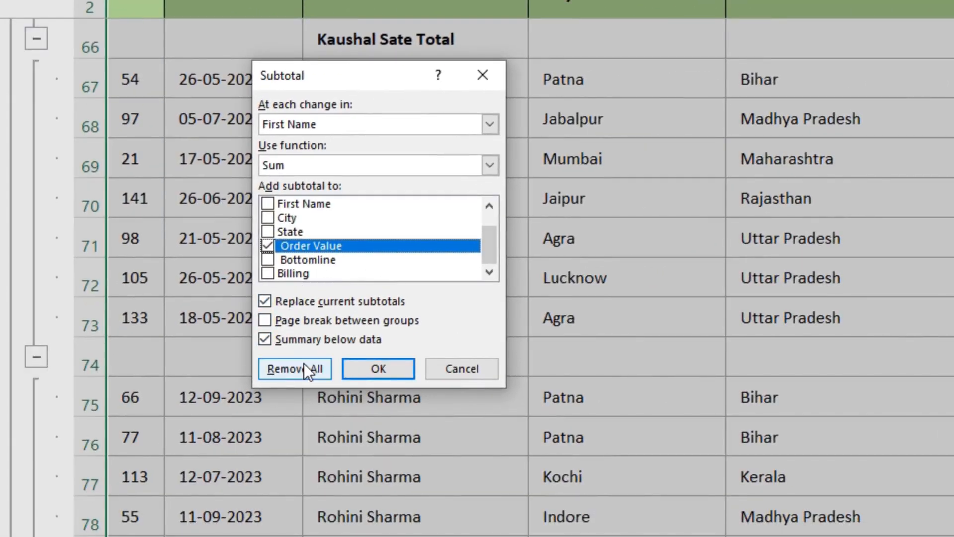
left_click(307, 366)
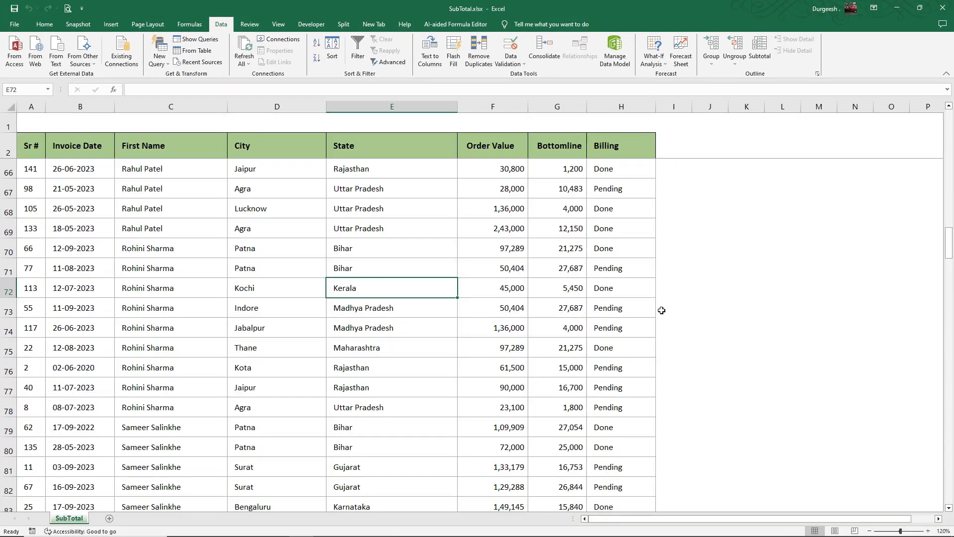
left_click(704, 307)
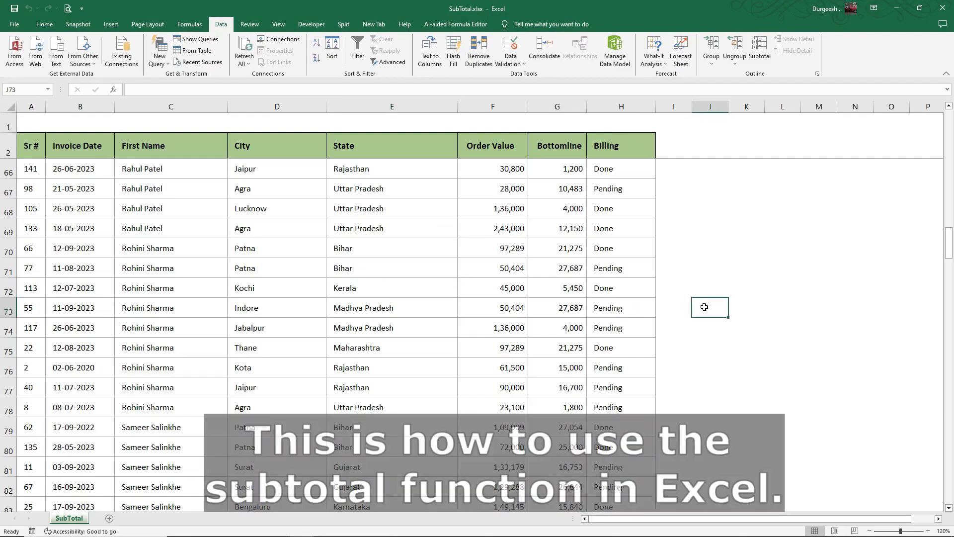